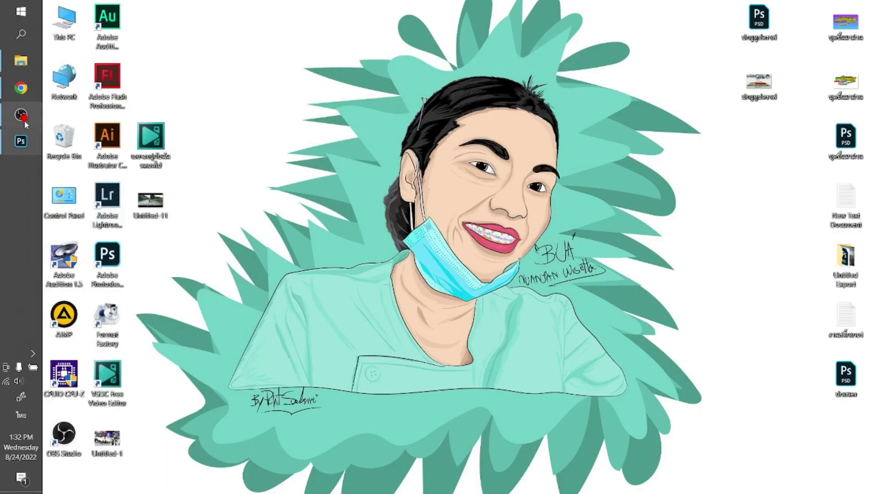
# - Unlock the Background layer and add a bold 72 pt text layer holding the first Thai letter
pyautogui.click(19, 148)
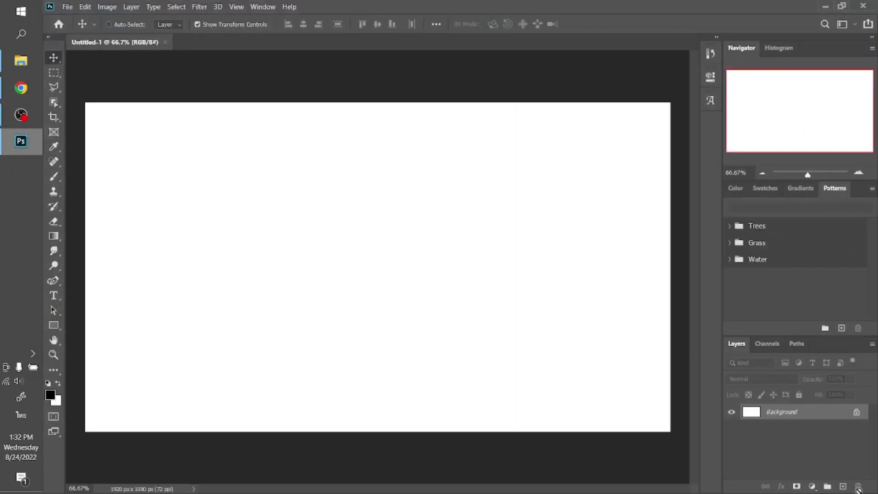
pyautogui.click(856, 413)
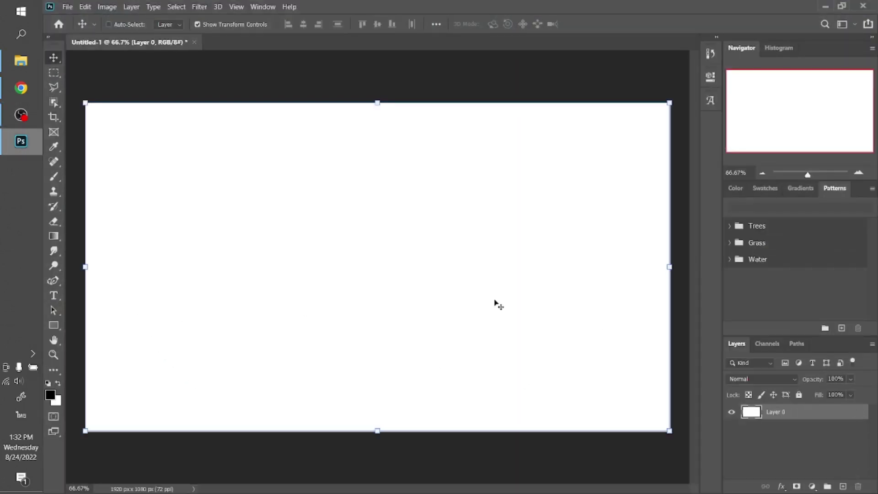
pyautogui.press('t')
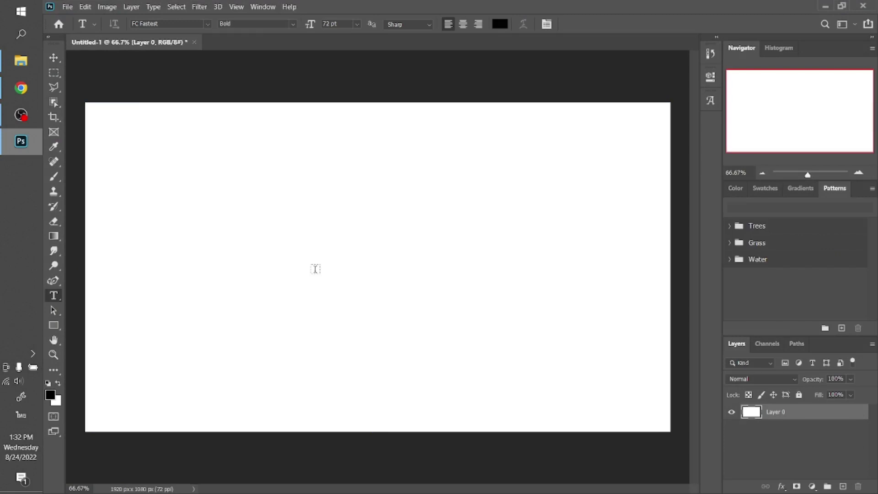
pyautogui.click(151, 265)
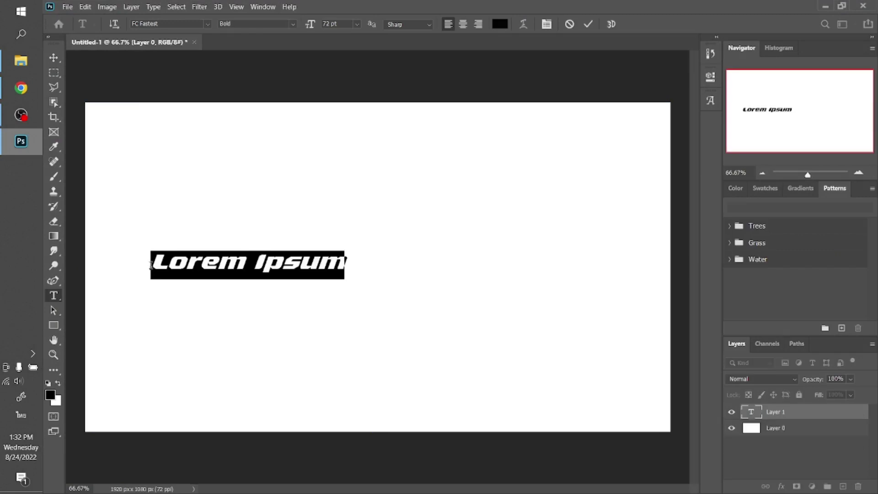
pyautogui.write('S')
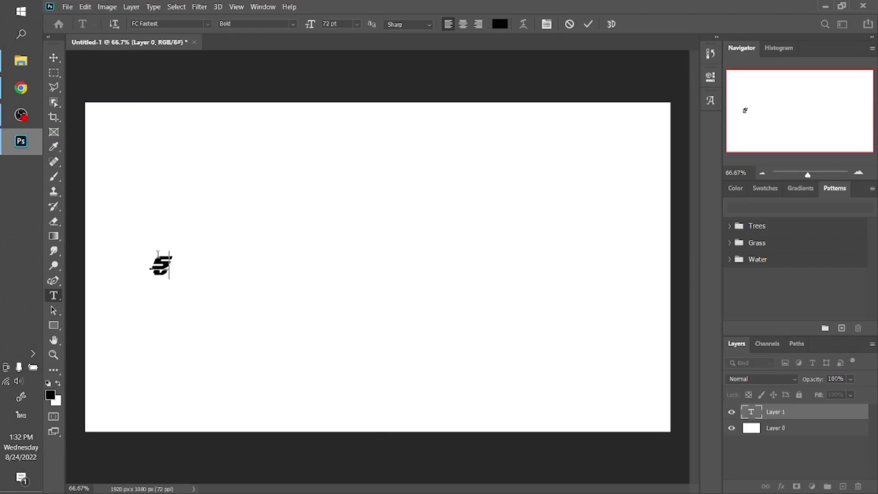
pyautogui.write('น')
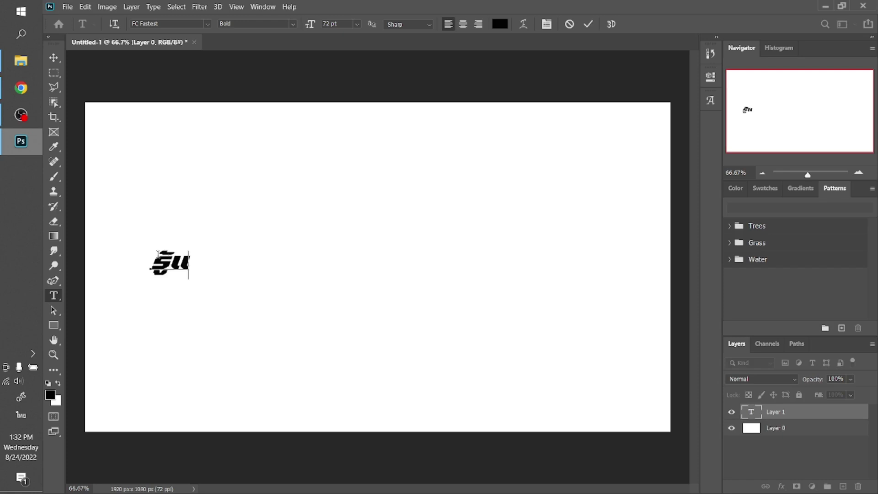
pyautogui.press('BackSpace')
pyautogui.click(54, 57)
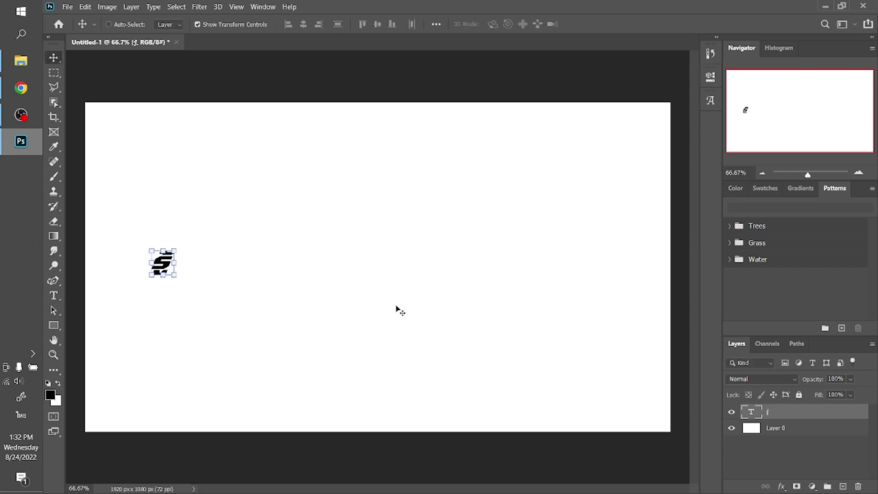
# - Duplicate the first letter's text layer, shift it right, and retype it as แค่
pyautogui.press('ctrl')
pyautogui.hotkey('ctrl', 'j')
pyautogui.press('Right')
pyautogui.press('Right')
pyautogui.press('Right')
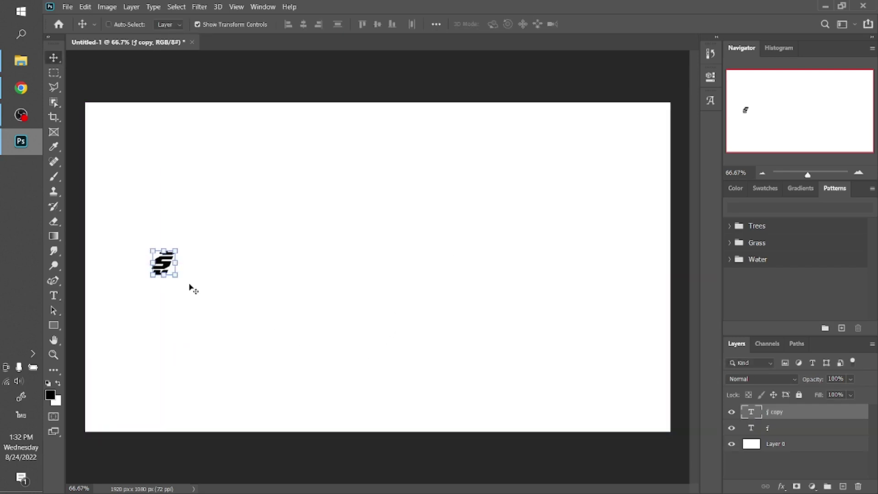
pyautogui.press('Right')
pyautogui.press('Right')
pyautogui.press('Right')
pyautogui.press('Right')
pyautogui.press('Right')
pyautogui.press('Right')
pyautogui.press('Right')
pyautogui.press('Right')
pyautogui.press('Right')
pyautogui.press('Right')
pyautogui.press('Right')
pyautogui.press('Right')
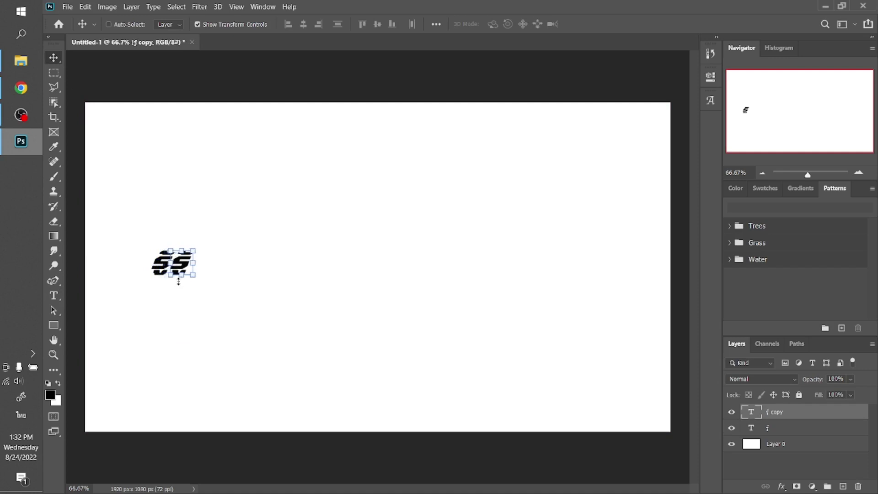
pyautogui.press('Right')
pyautogui.press('Right')
pyautogui.press('Right')
pyautogui.doubleClick(182, 269)
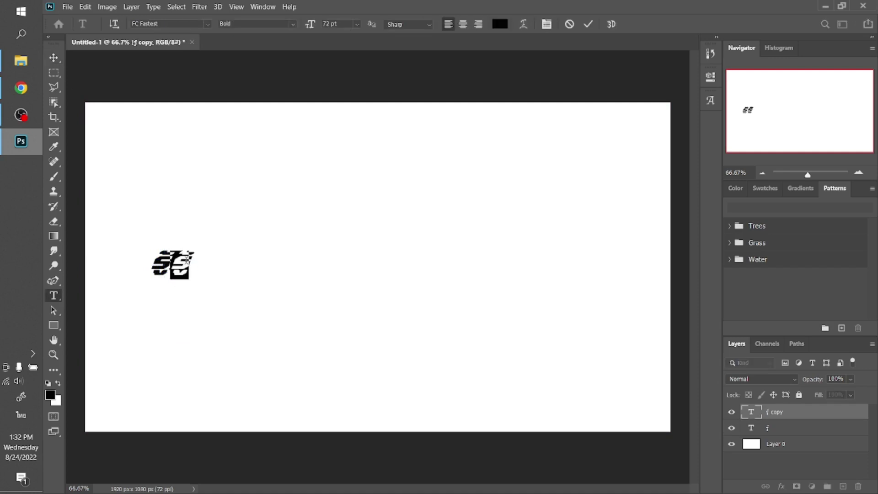
pyautogui.write('แค่')
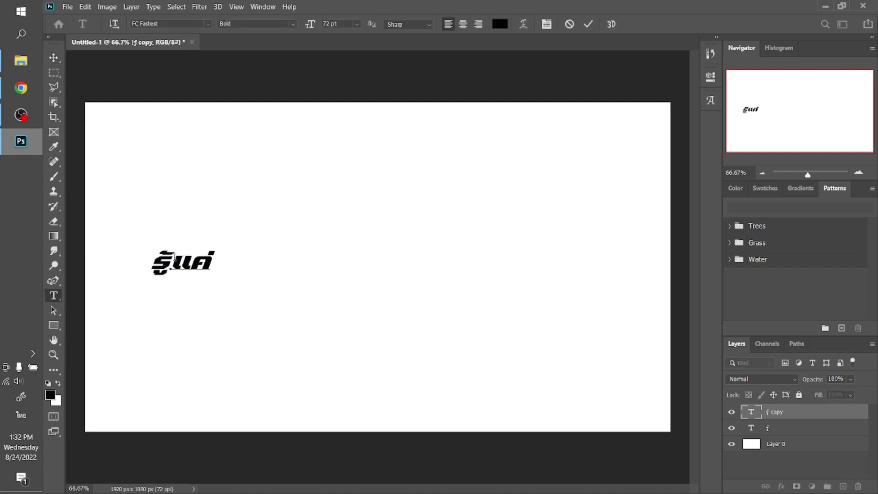
pyautogui.click(54, 58)
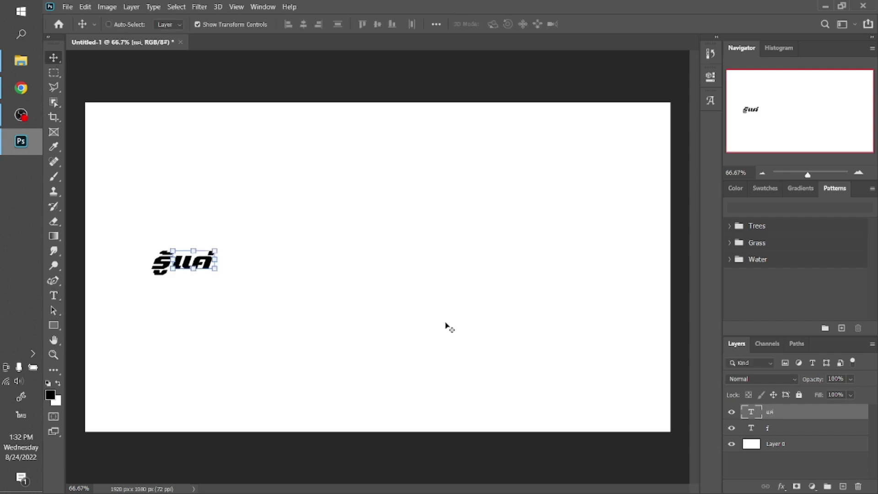
# - Duplicate the แค่ layer, move it right, and retype it as เปลือก
pyautogui.hotkey('ctrl', 'j')
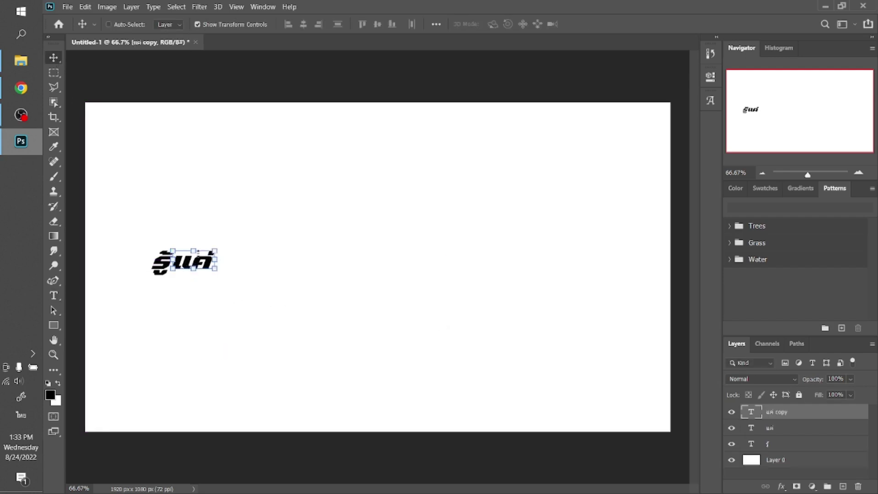
pyautogui.hotkey('ctrl', 't')
pyautogui.press('Return')
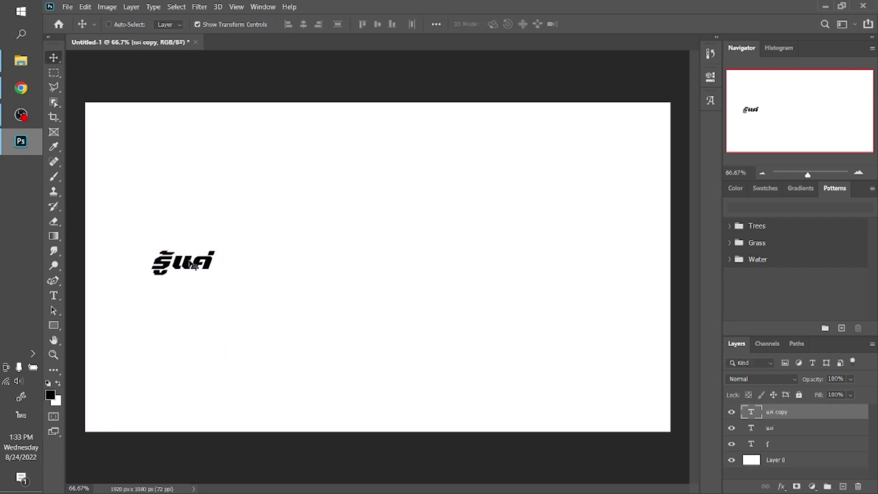
pyautogui.moveTo(193, 265); pyautogui.dragTo(228, 264)
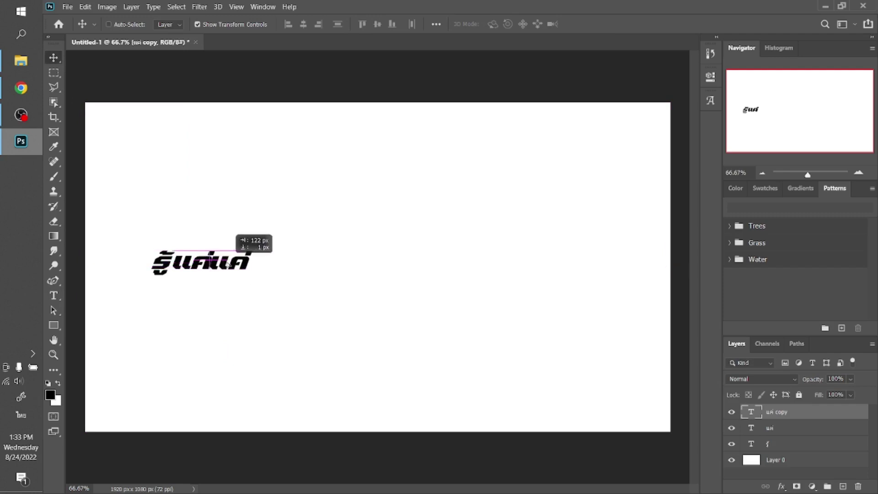
pyautogui.doubleClick(228, 263)
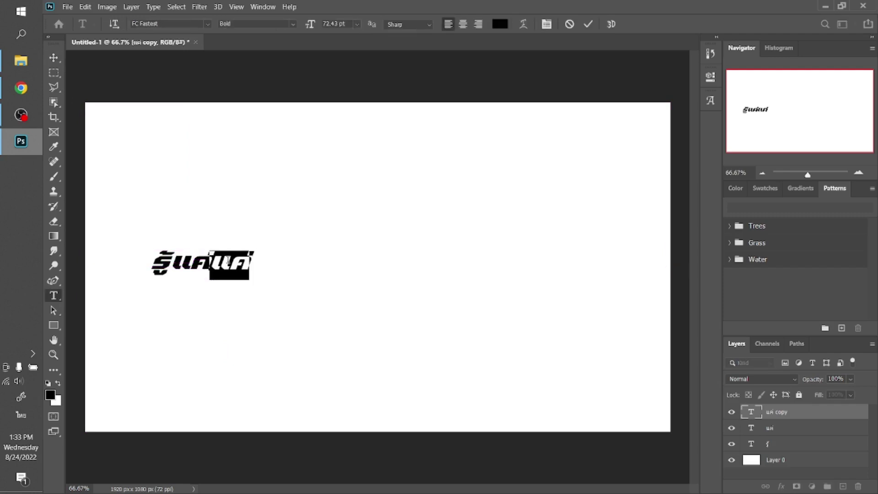
pyautogui.write('เปลือก')
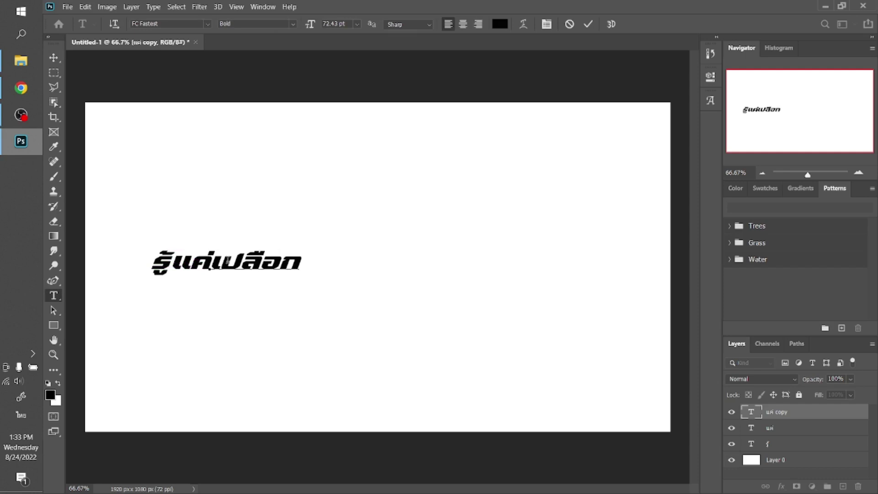
pyautogui.click(53, 58)
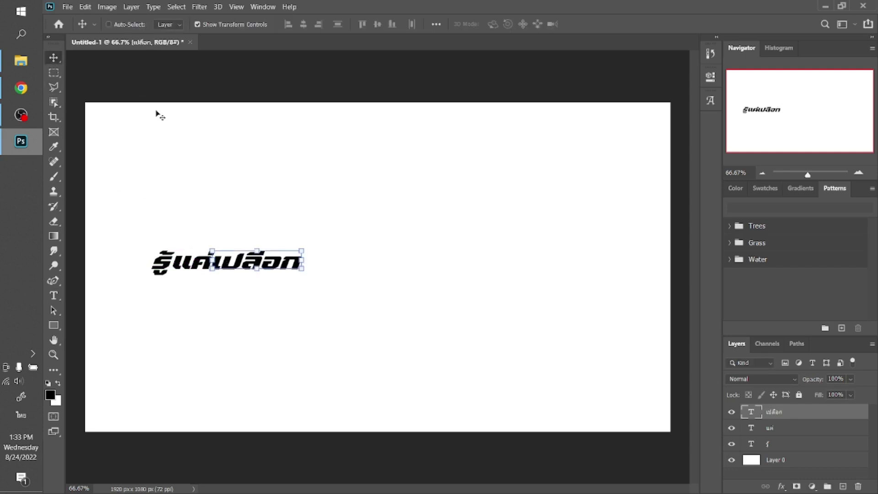
# - Nudge เปลือก right, then give the first letter a lime-green overlay and 8 px black stroke
pyautogui.press('Right')
pyautogui.press('Right')
pyautogui.press('Right')
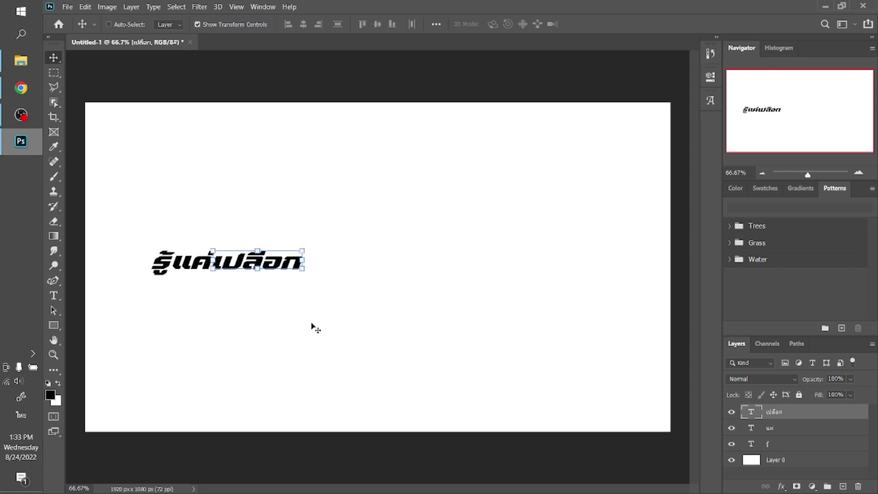
pyautogui.click(805, 444)
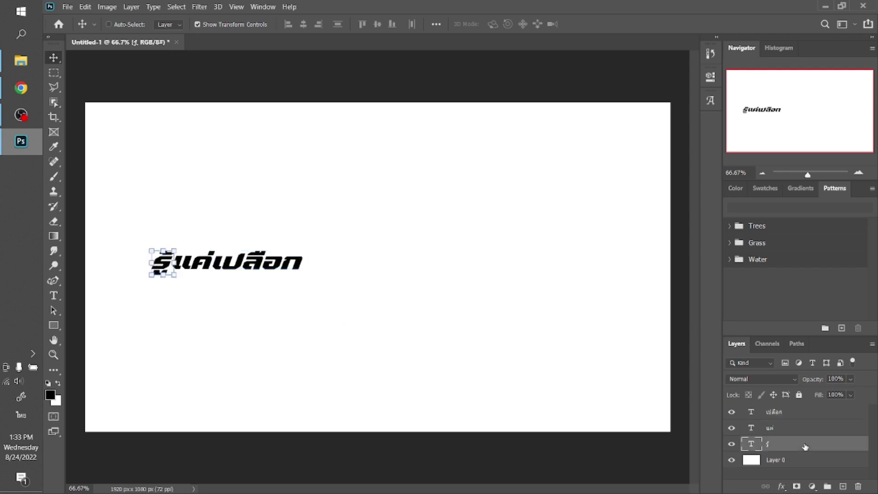
pyautogui.click(781, 486)
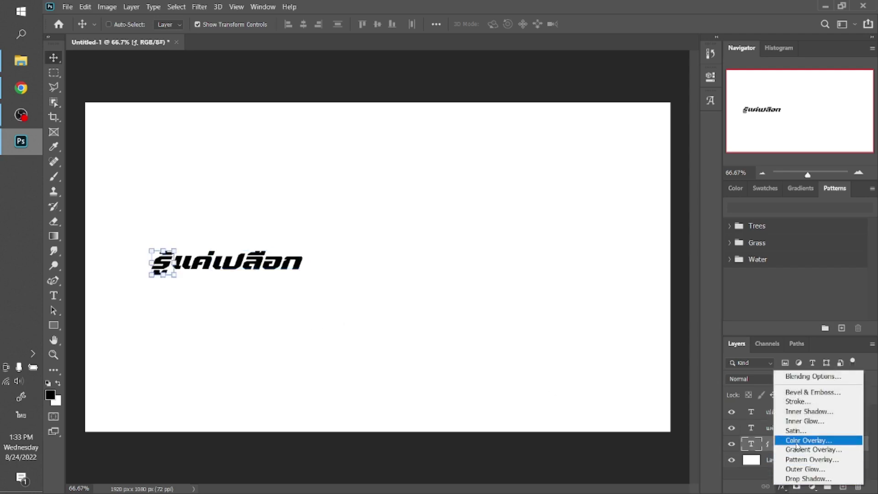
pyautogui.click(796, 441)
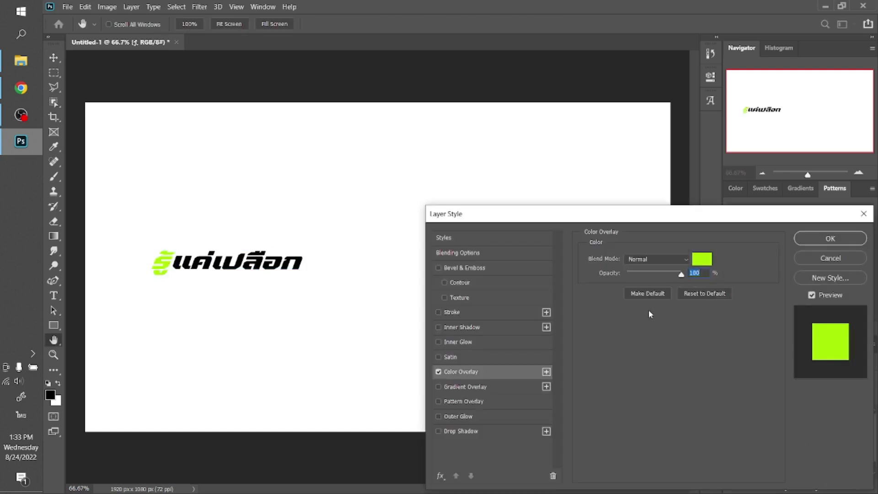
pyautogui.click(453, 312)
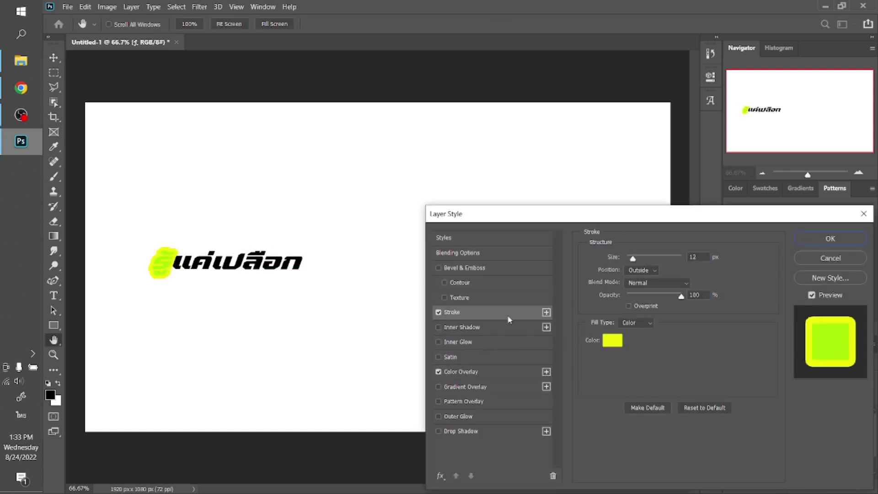
pyautogui.click(609, 342)
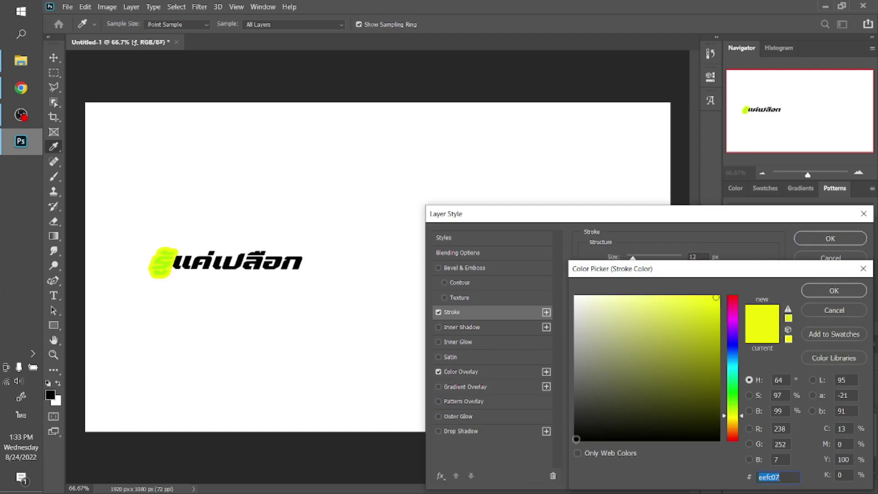
pyautogui.click(576, 439)
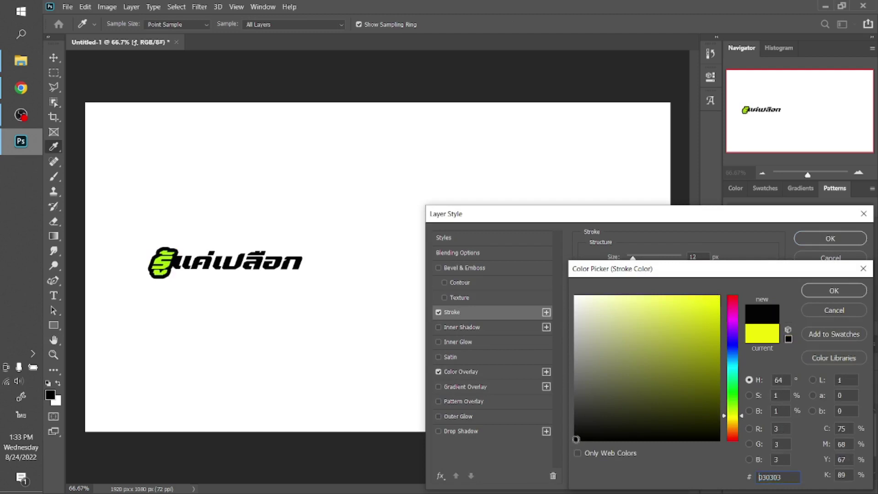
pyautogui.click(834, 289)
pyautogui.doubleClick(703, 258)
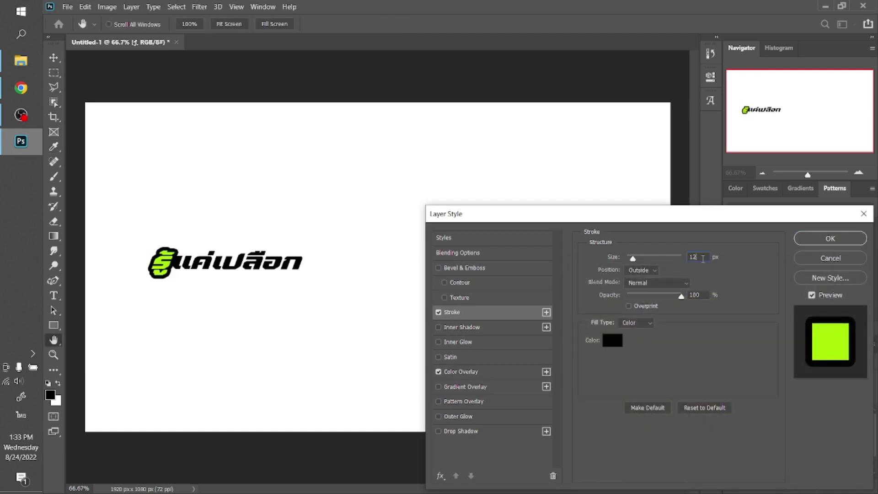
pyautogui.write('8')
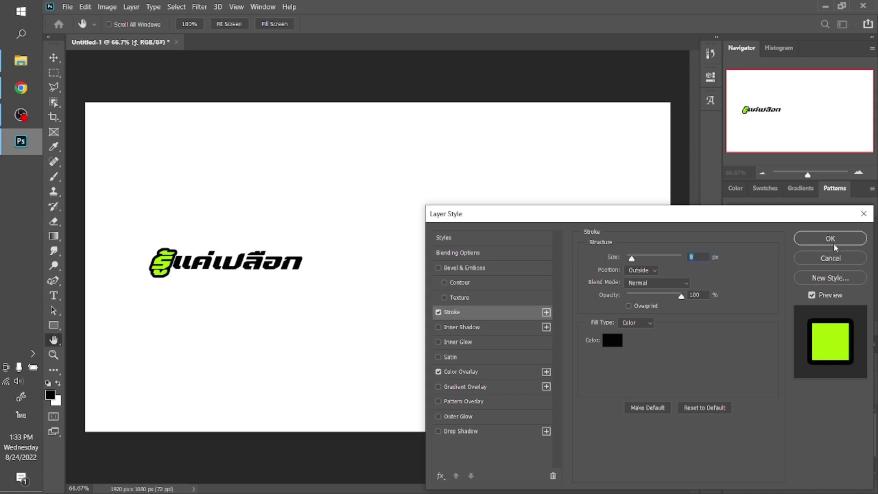
pyautogui.click(834, 240)
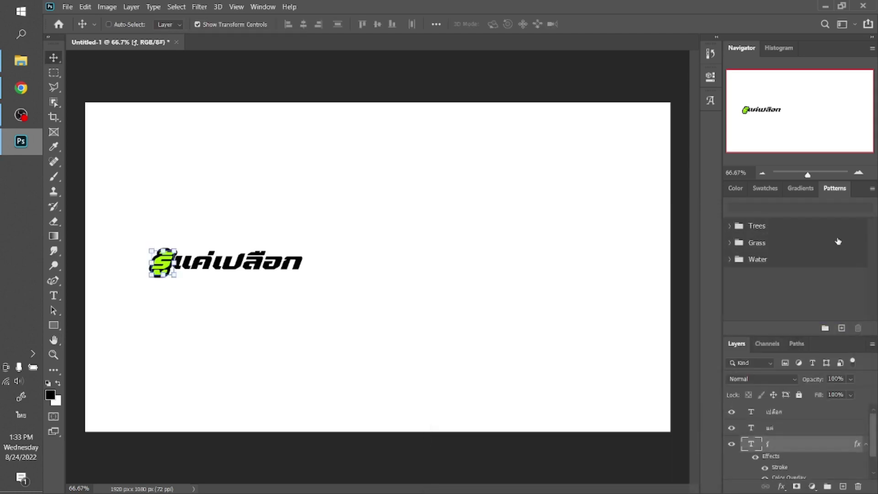
# - Give the แค่ word a white colour overlay sampled from the canvas
pyautogui.click(789, 427)
pyautogui.click(783, 484)
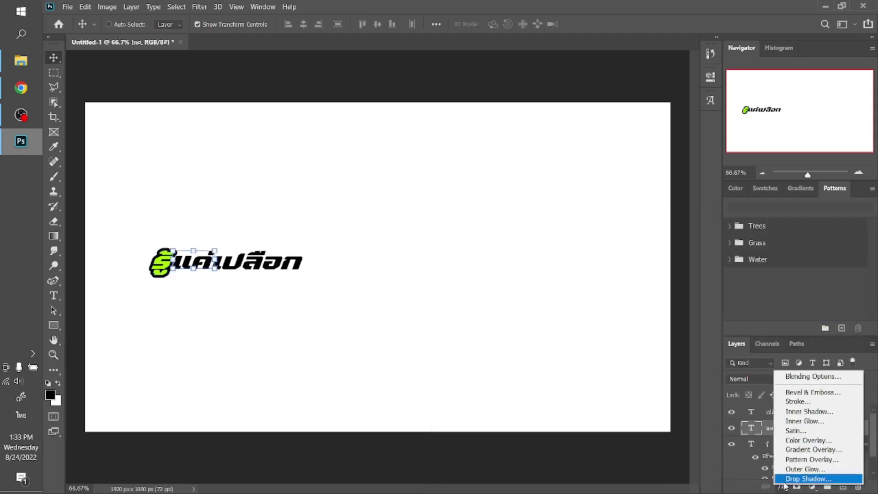
pyautogui.click(792, 404)
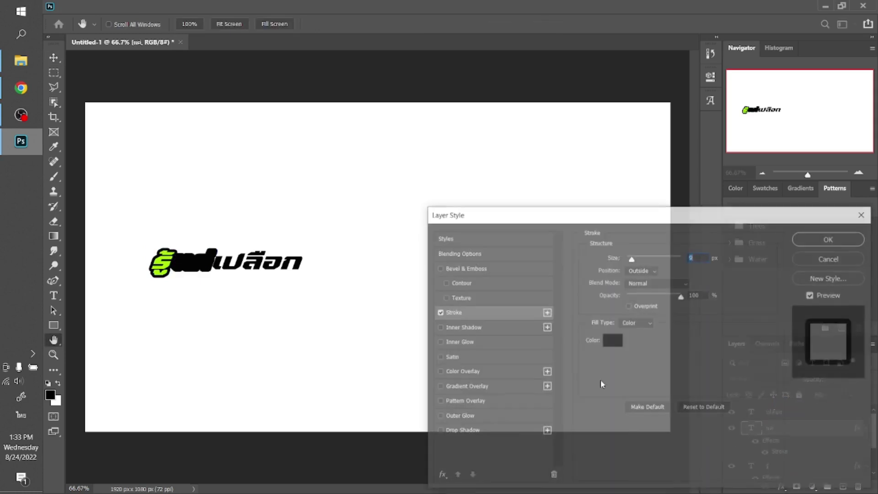
pyautogui.click(465, 373)
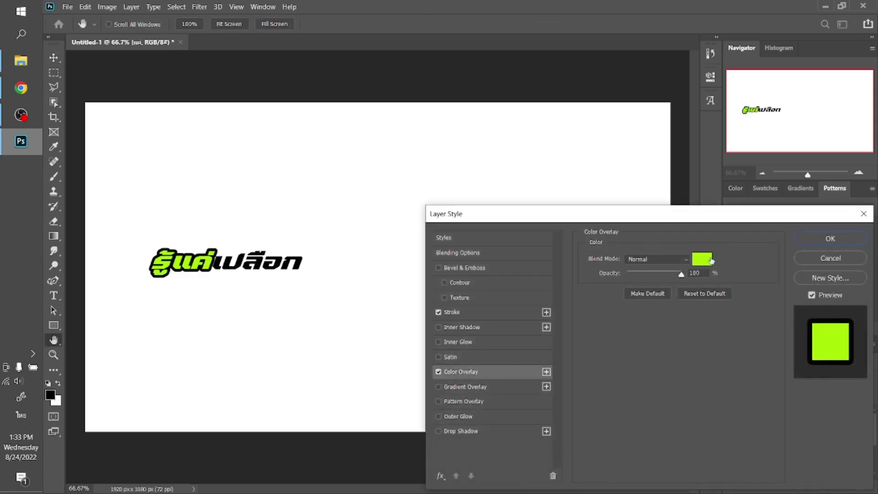
pyautogui.click(711, 260)
pyautogui.click(318, 224)
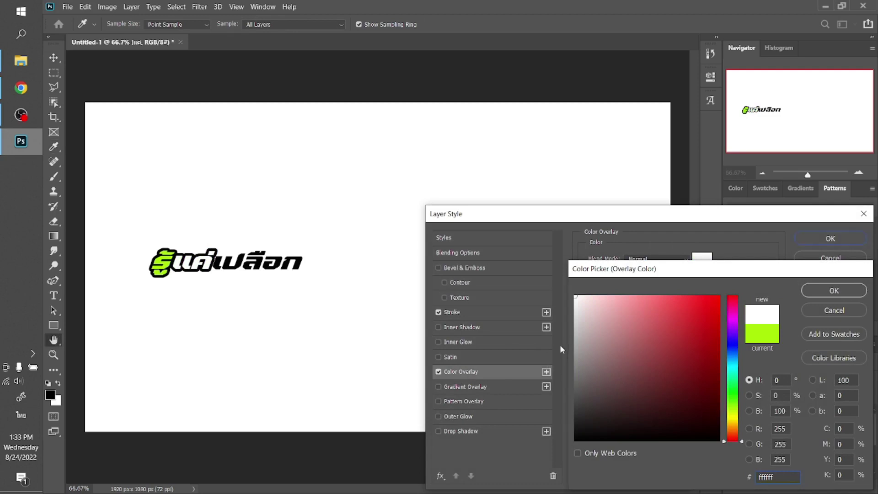
pyautogui.press('Return')
pyautogui.press('Return')
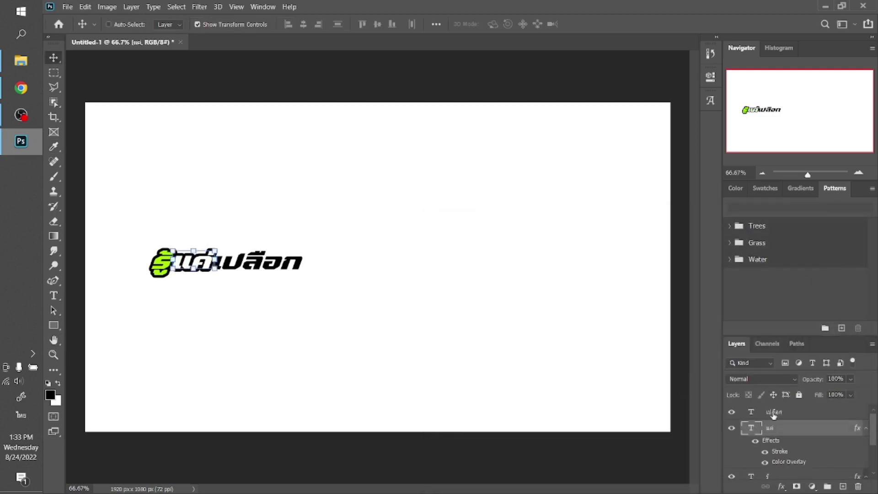
# - Give เปลือก a red fd0101 overlay and 9 px black stroke, then place a copy to its right
pyautogui.click(773, 413)
pyautogui.click(781, 485)
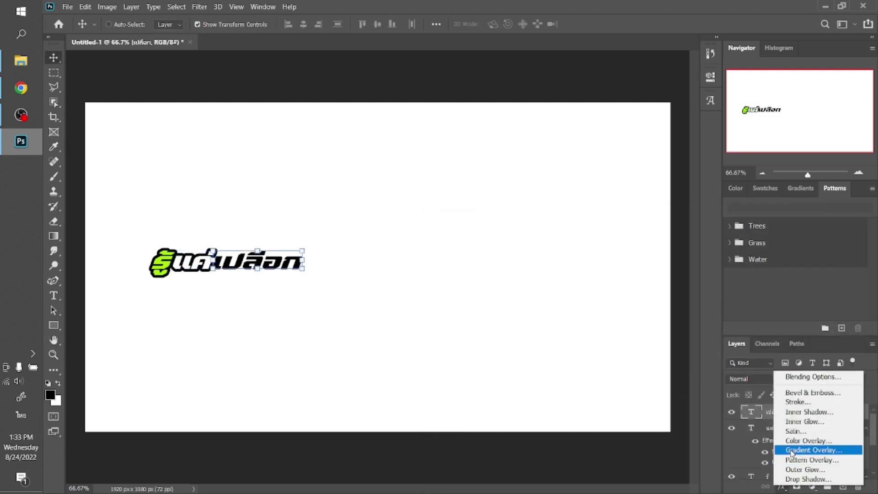
pyautogui.click(786, 438)
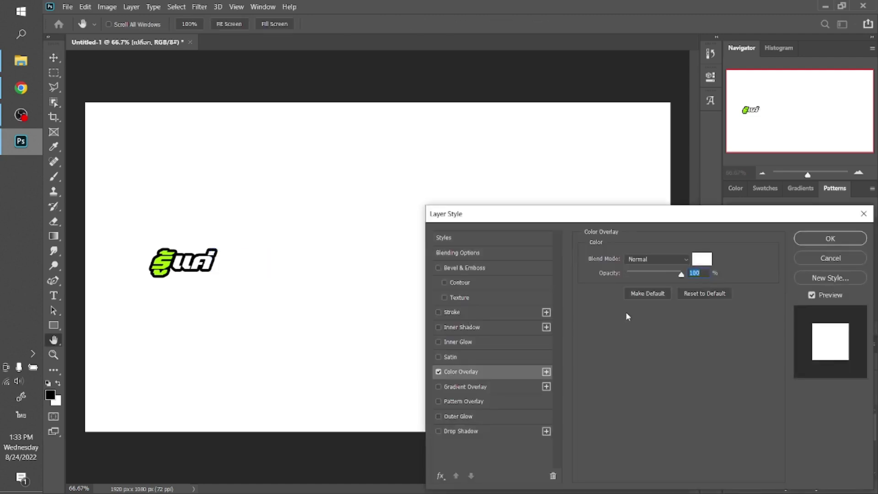
pyautogui.click(696, 260)
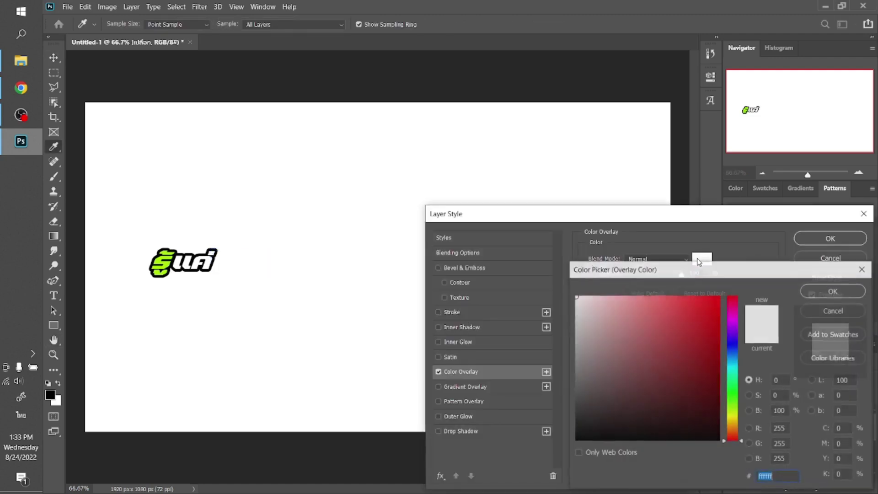
pyautogui.click(720, 296)
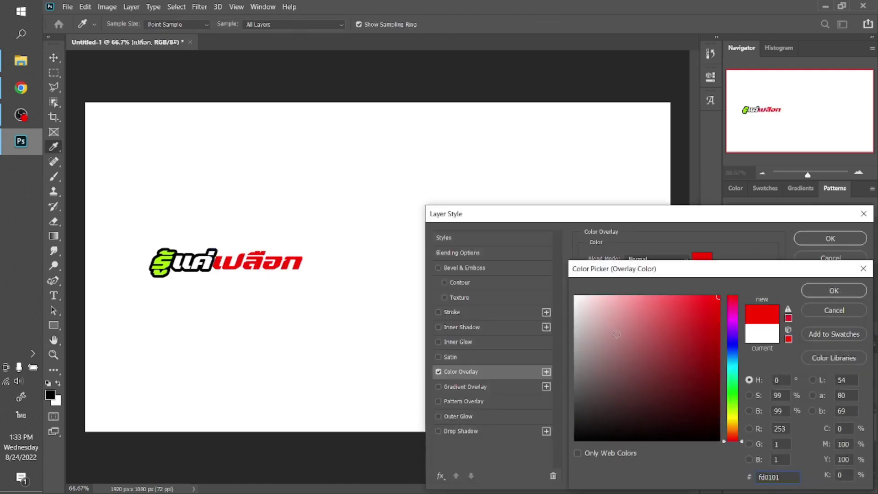
pyautogui.press('Return')
pyautogui.click(494, 313)
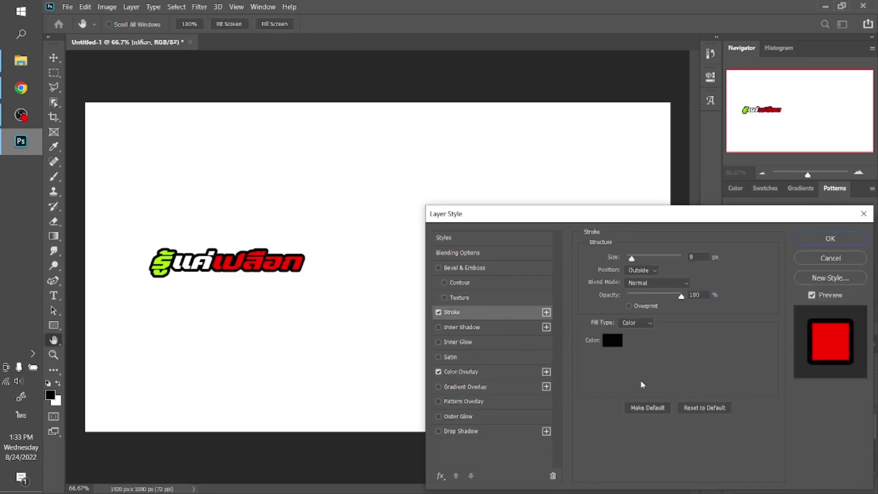
pyautogui.press('Return')
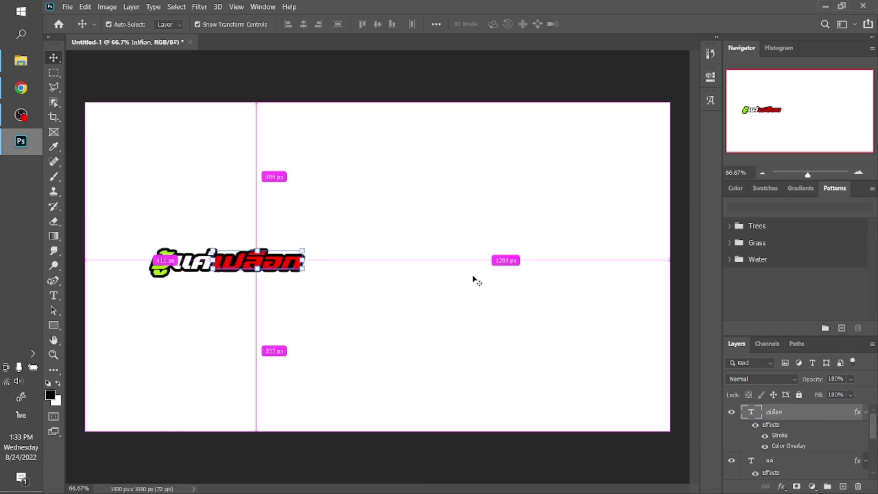
pyautogui.hotkey('ctrl', 'j')
pyautogui.moveTo(268, 268); pyautogui.dragTo(351, 262)
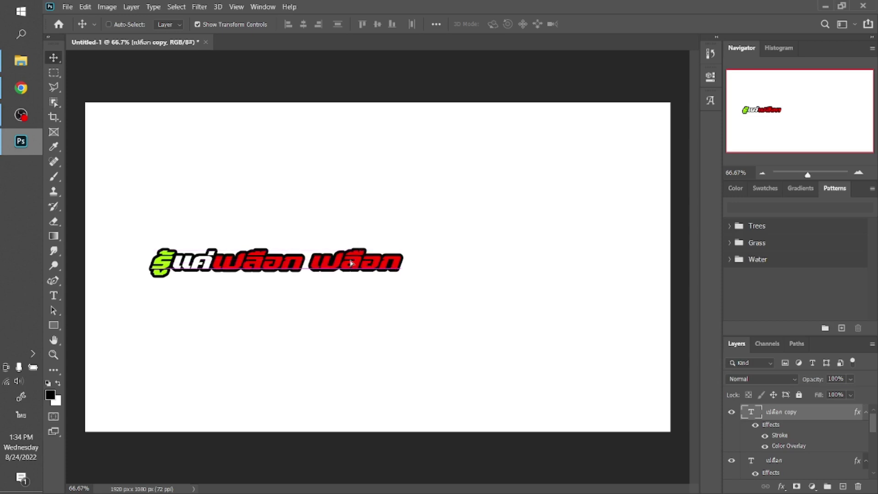
# - Retype the styled copy as อย่าเสือก
pyautogui.doubleClick(351, 261)
pyautogui.write('อ')
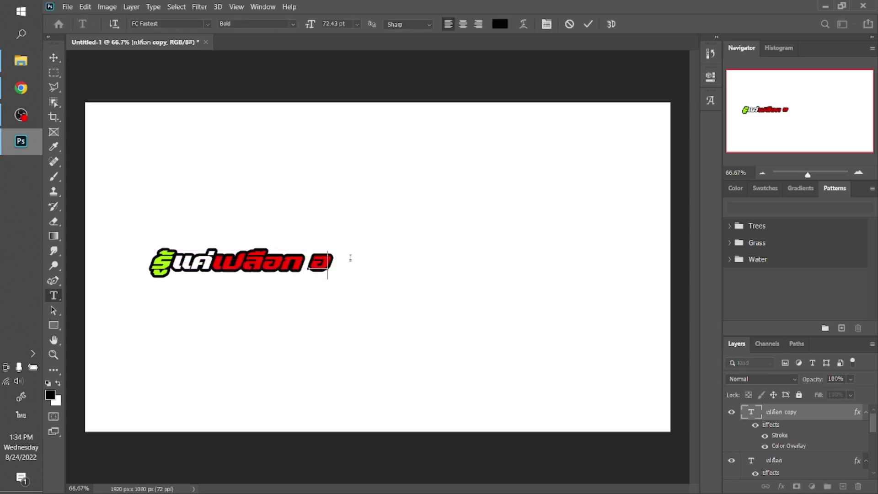
pyautogui.write('ย่า')
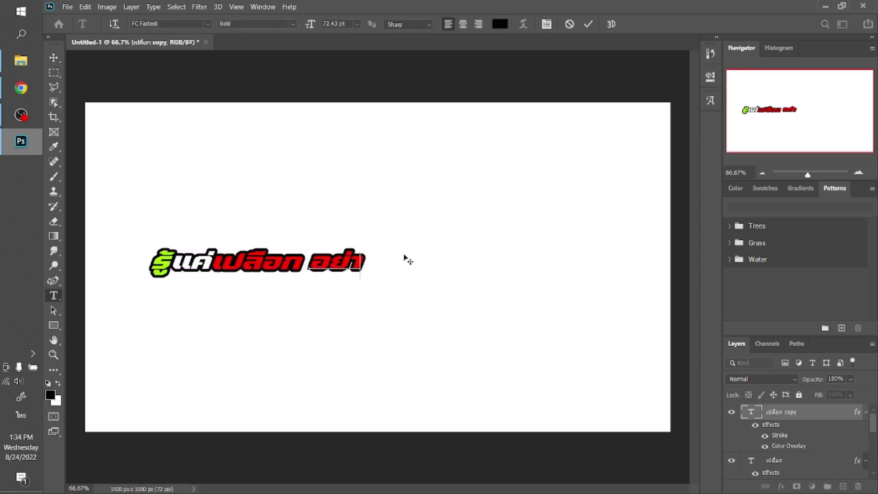
pyautogui.write('เสือก')
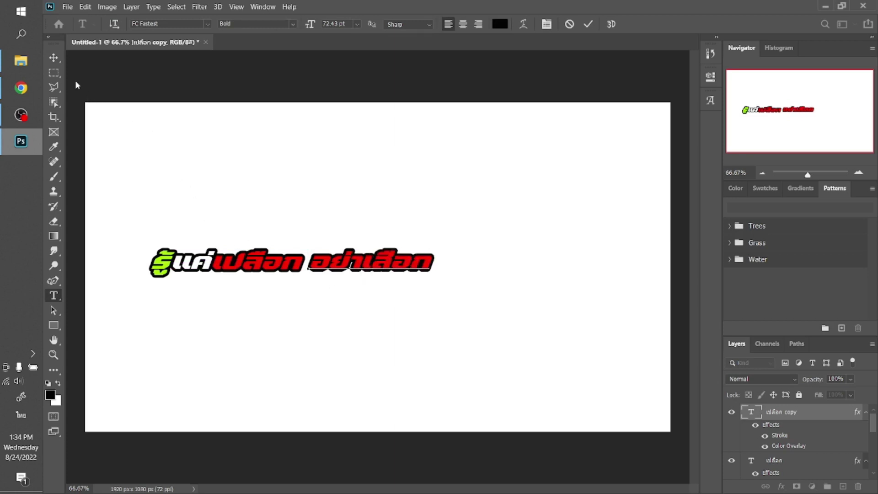
pyautogui.click(54, 58)
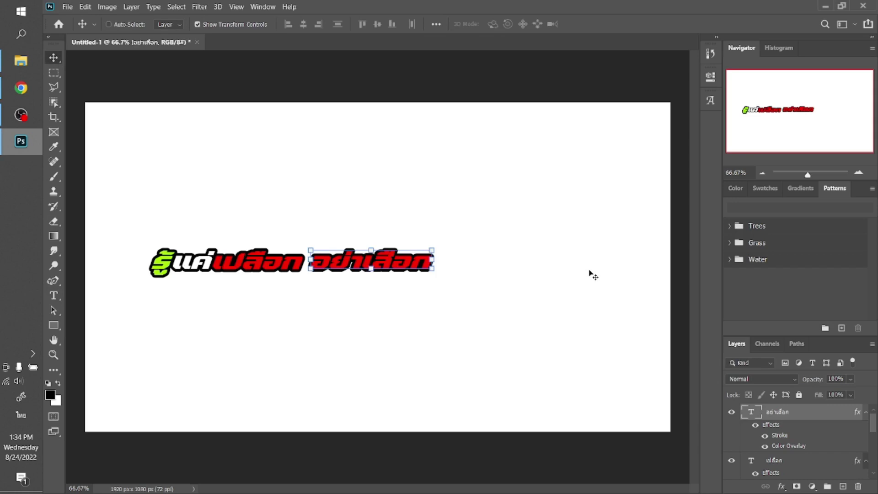
# - Duplicate อย่าเสือก, place it 431 px to the right, and retype it as รู้ดี
pyautogui.moveTo(597, 275); pyautogui.dragTo(595, 275)
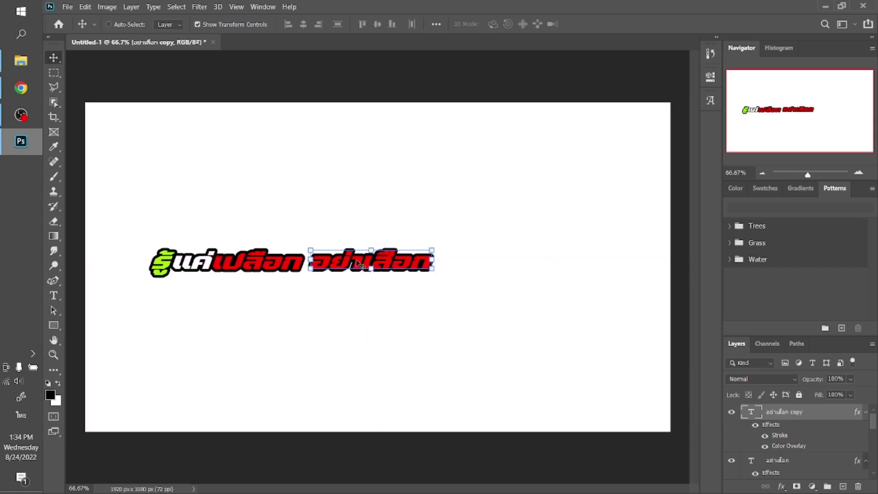
pyautogui.moveTo(358, 263); pyautogui.dragTo(487, 262)
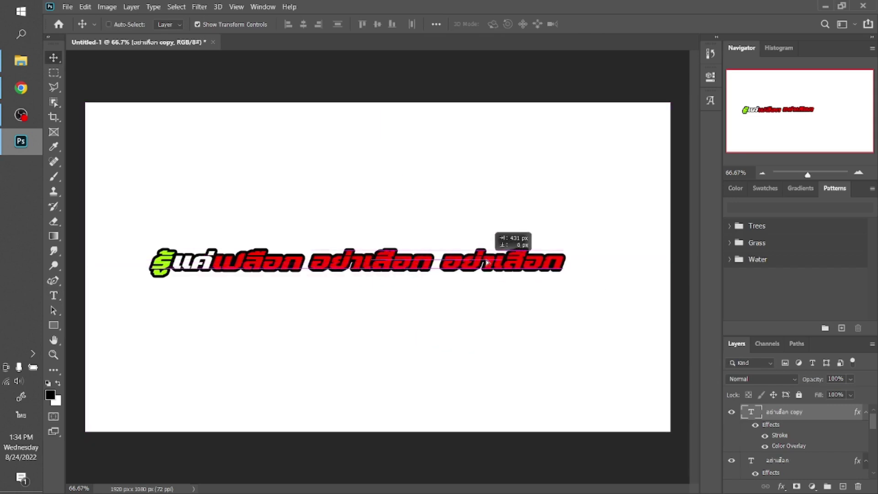
pyautogui.doubleClick(487, 263)
pyautogui.write('ร')
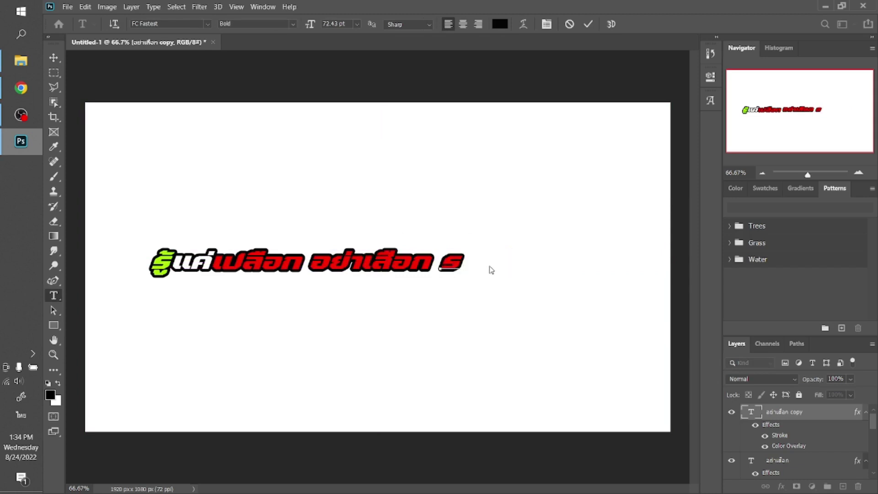
pyautogui.write('ู้ด')
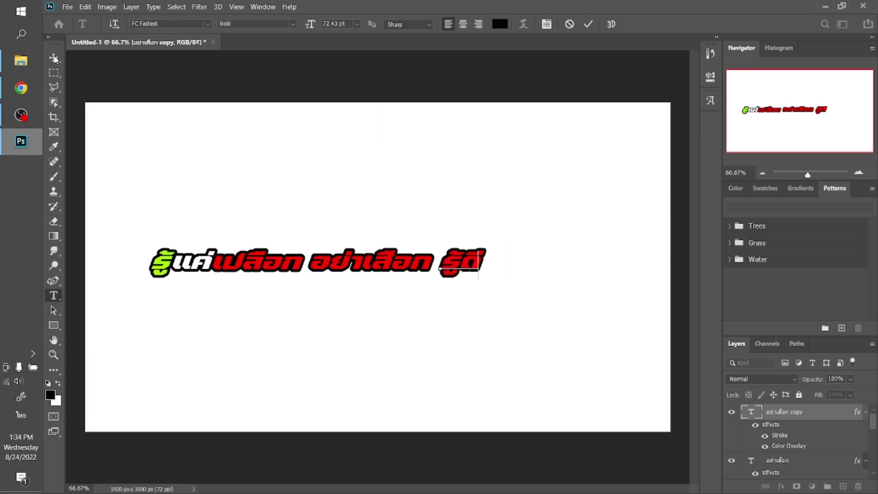
pyautogui.click(53, 58)
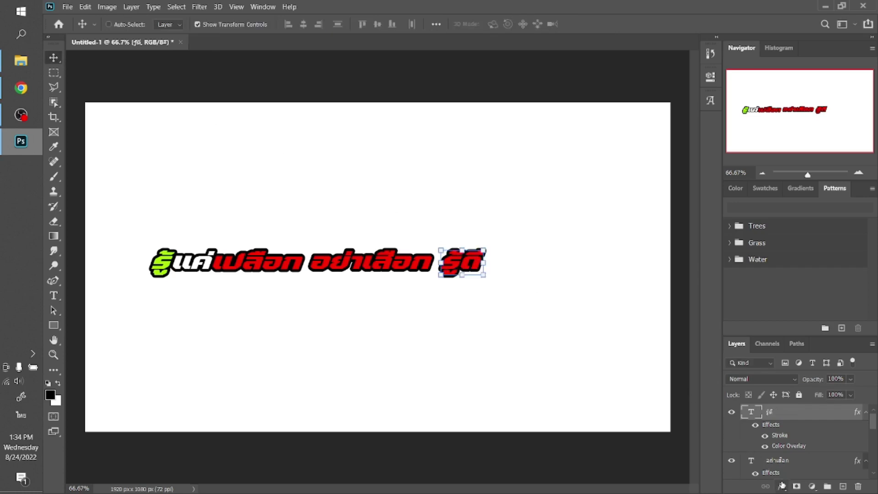
# - Add a white ffffff colour overlay to รู้ดี inside its black outline
pyautogui.click(780, 486)
pyautogui.click(789, 436)
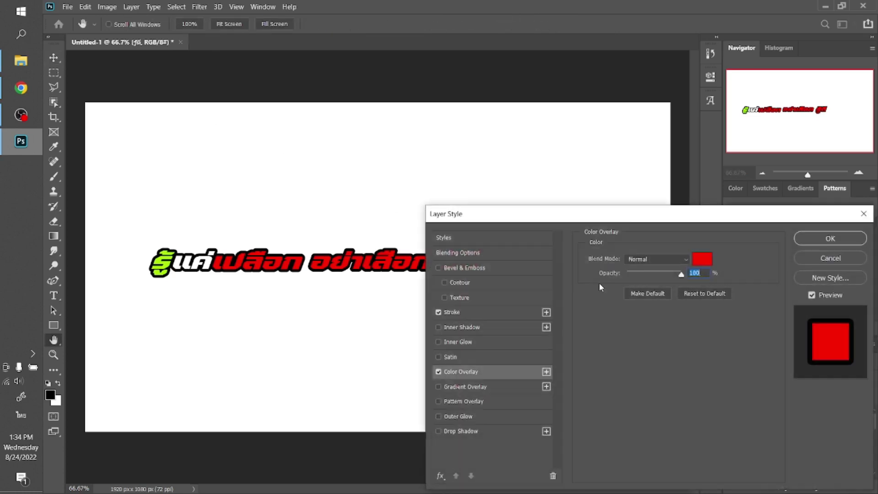
pyautogui.moveTo(626, 221)
pyautogui.mouseDown()
pyautogui.moveTo(562, 340)
pyautogui.moveTo(562, 322)
pyautogui.mouseUp()
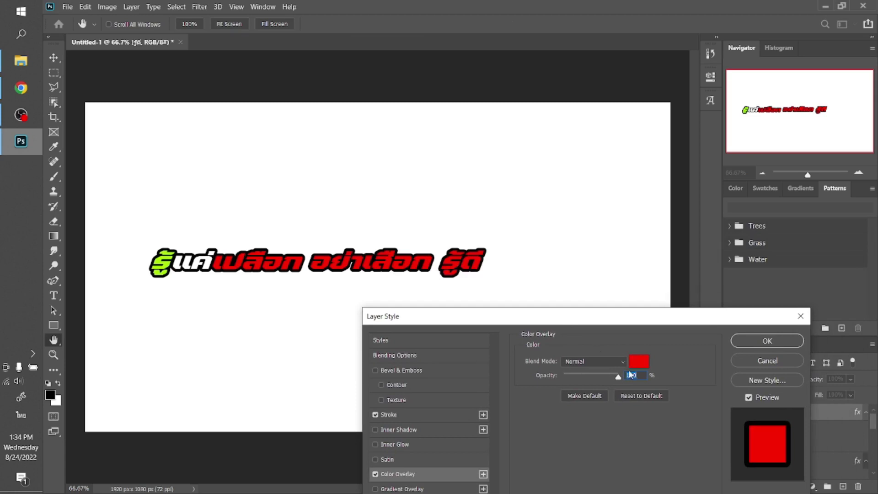
pyautogui.click(639, 362)
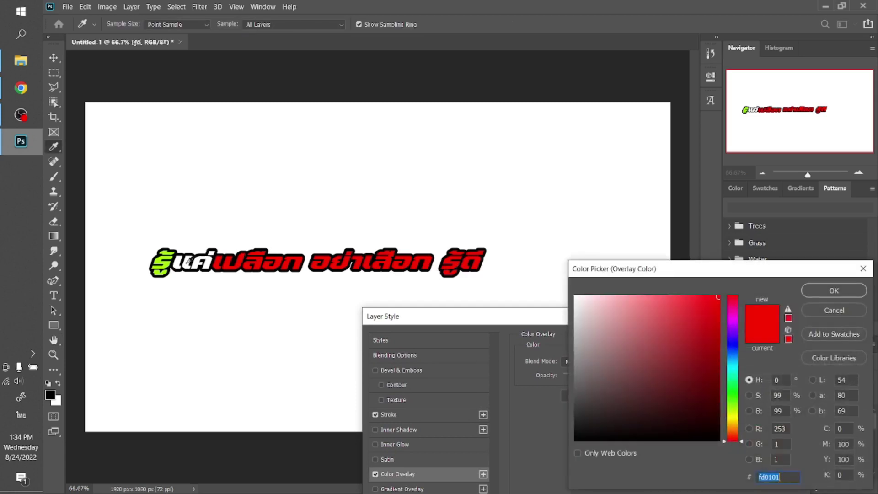
pyautogui.click(167, 260)
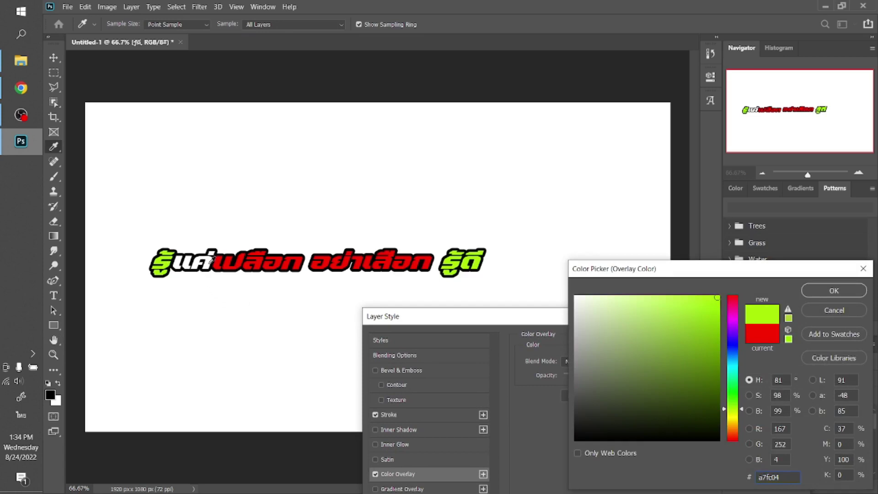
pyautogui.write('ffffff')
pyautogui.press('Return')
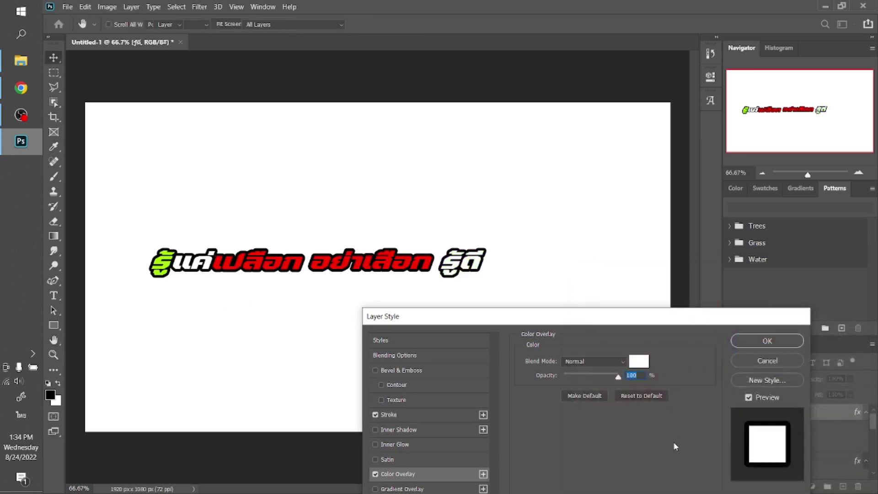
pyautogui.press('Return')
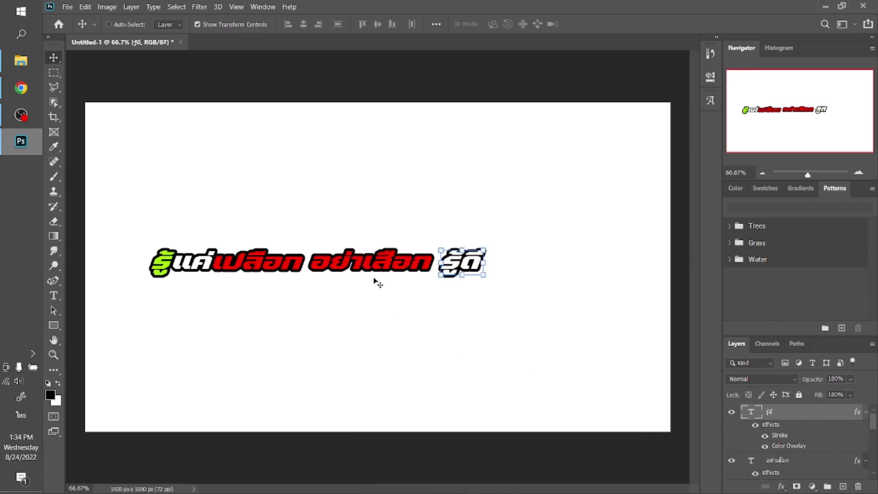
# - Shift อย่าเสือก and รู้ดี slightly left to close the gaps
pyautogui.click(782, 461)
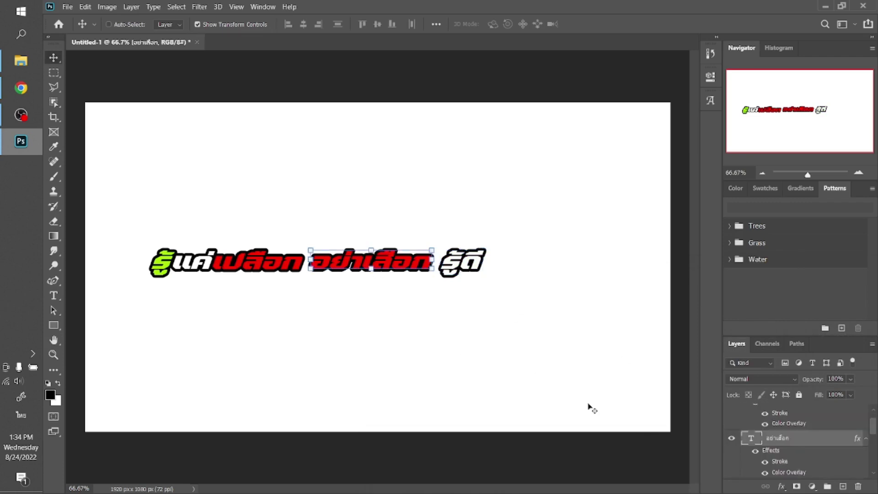
pyautogui.moveTo(396, 267); pyautogui.dragTo(391, 265)
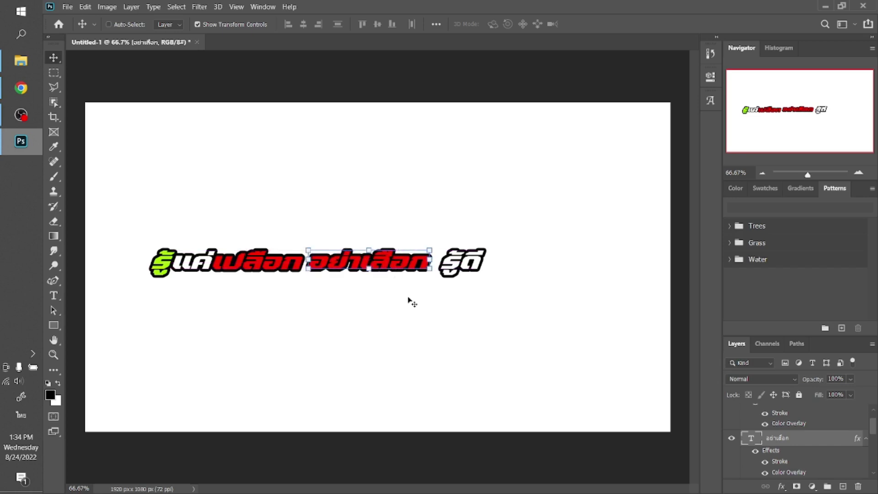
pyautogui.scroll(1, 798, 431)
pyautogui.click(790, 414)
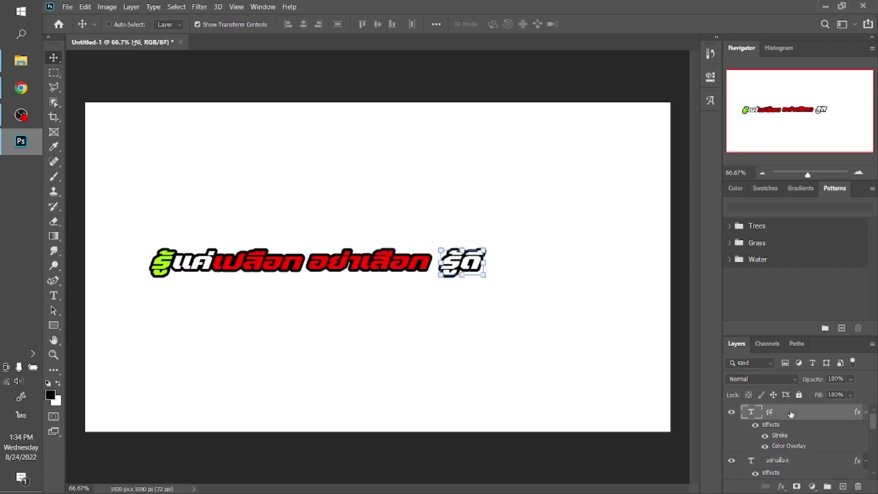
pyautogui.moveTo(472, 265); pyautogui.dragTo(465, 263)
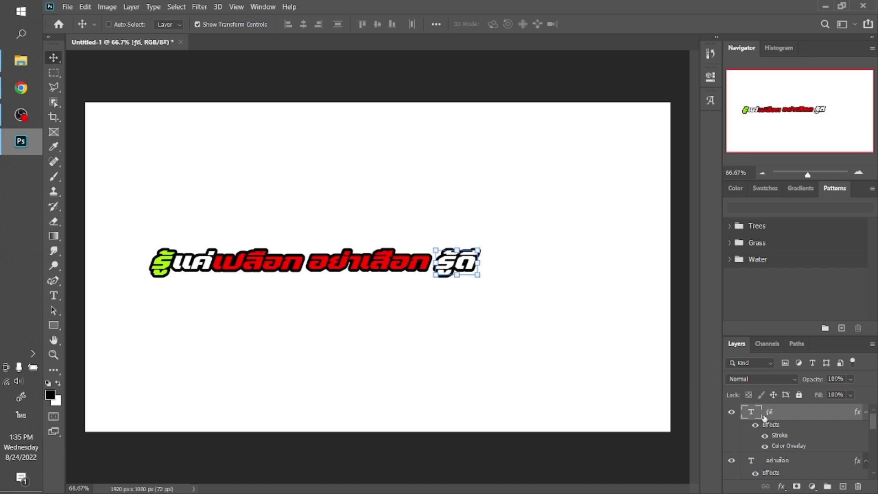
pyautogui.scroll(-1, 803, 451)
pyautogui.scroll(-1, 802, 453)
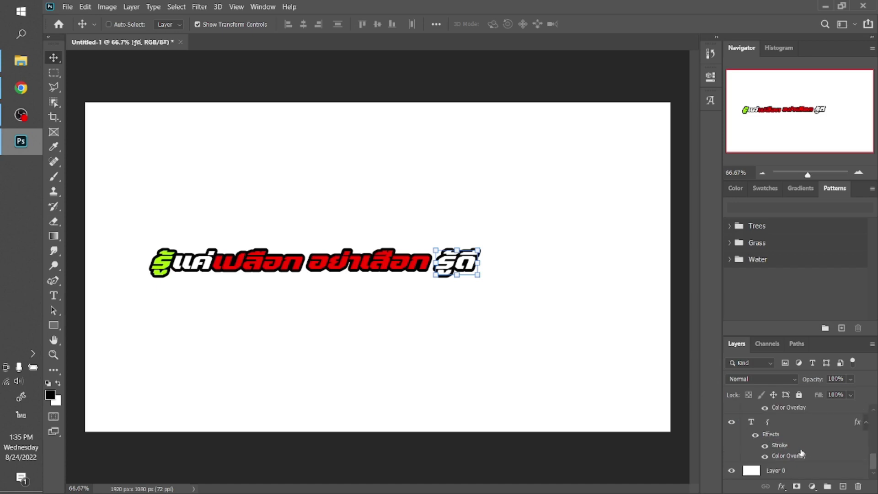
# - Nudge the green รู้ and the แค่ word a few pixels left
pyautogui.click(798, 423)
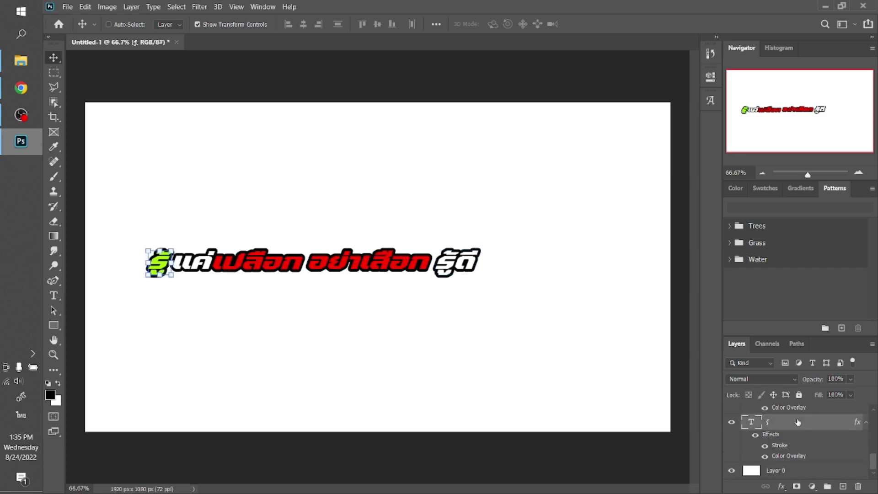
pyautogui.press('Left')
pyautogui.press('Left')
pyautogui.press('Left')
pyautogui.press('Left')
pyautogui.press('Left')
pyautogui.press('Left')
pyautogui.scroll(1, 772, 456)
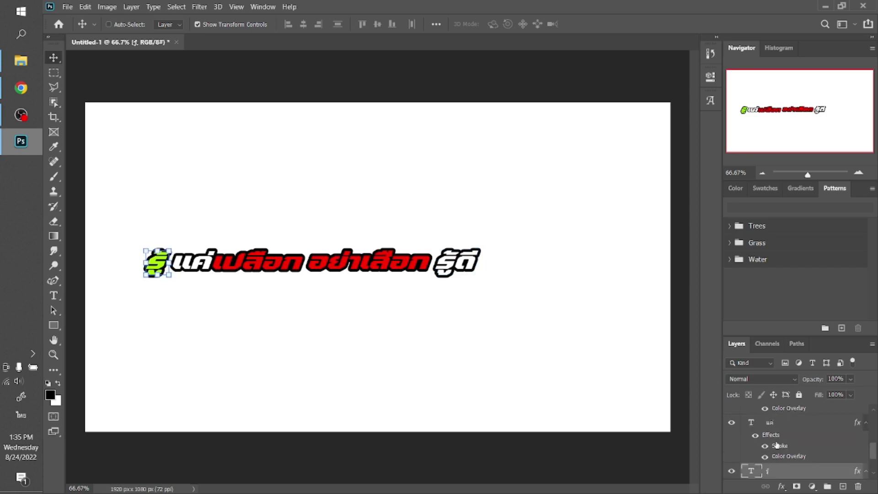
pyautogui.click(779, 423)
pyautogui.press('Left')
pyautogui.press('Left')
pyautogui.press('Left')
pyautogui.press('Left')
pyautogui.press('Left')
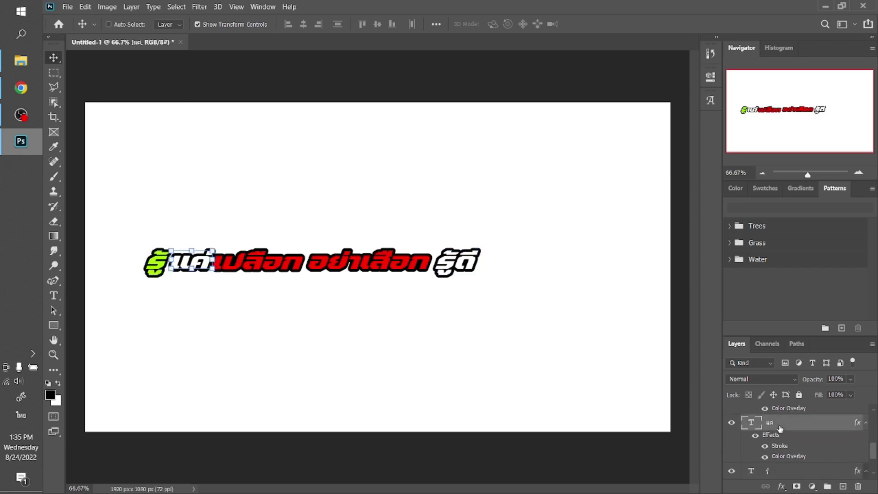
pyautogui.press('Left')
pyautogui.press('Left')
pyautogui.press('Left')
pyautogui.press('Left')
pyautogui.press('Left')
pyautogui.press('Left')
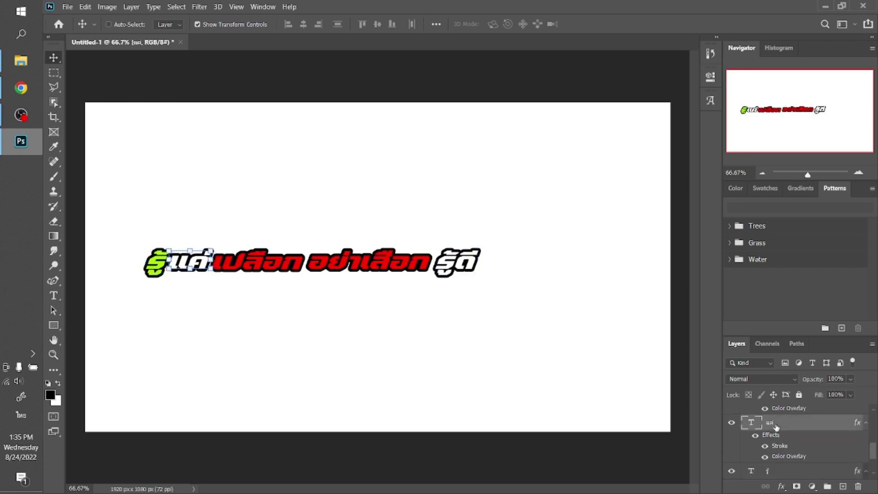
pyautogui.press('Left')
pyautogui.press('Left')
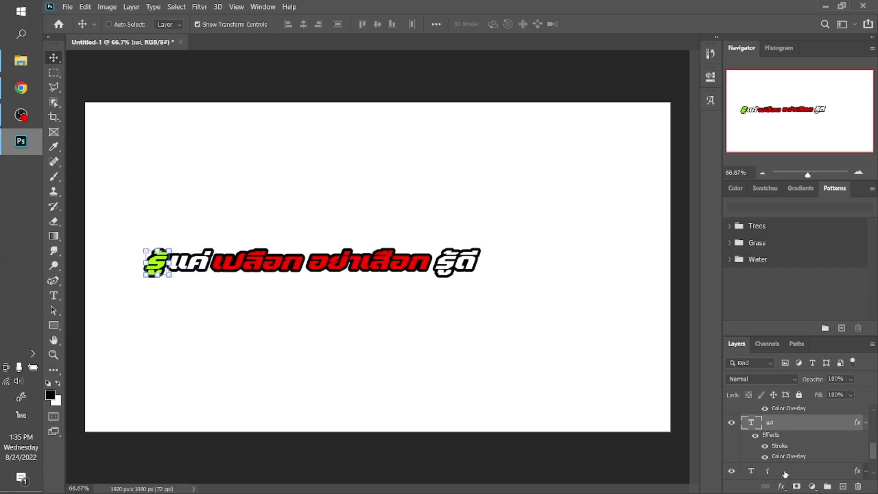
pyautogui.click(785, 471)
pyautogui.press('Left')
pyautogui.press('Left')
pyautogui.press('Left')
pyautogui.press('Left')
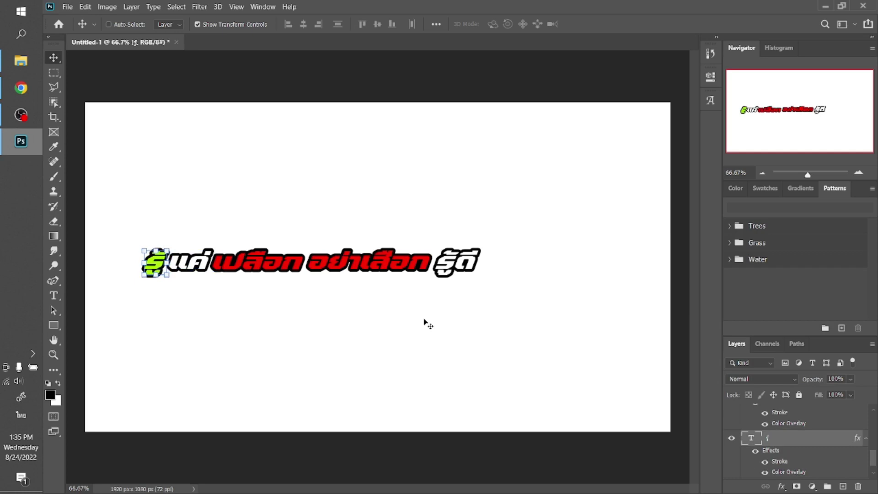
pyautogui.scroll(-1, 795, 434)
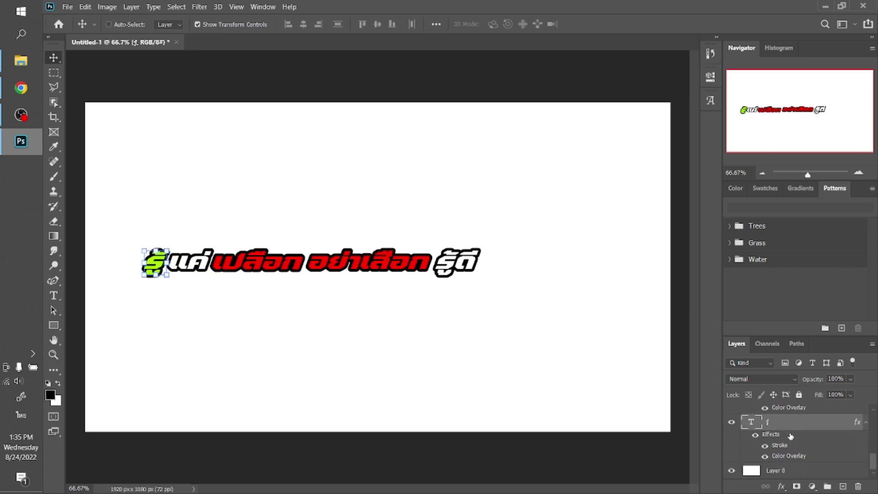
pyautogui.scroll(3, 790, 436)
# - Scale all the logo's text layers to 145% and move them slightly down and right
pyautogui.keyDown('shift'); pyautogui.click(791, 411); pyautogui.keyUp('shift')
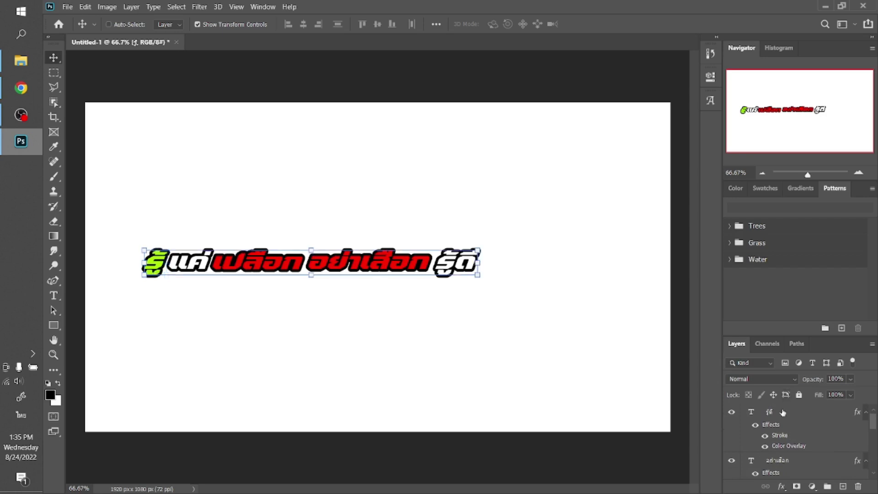
pyautogui.click(481, 246)
pyautogui.moveTo(478, 248); pyautogui.dragTo(608, 208)
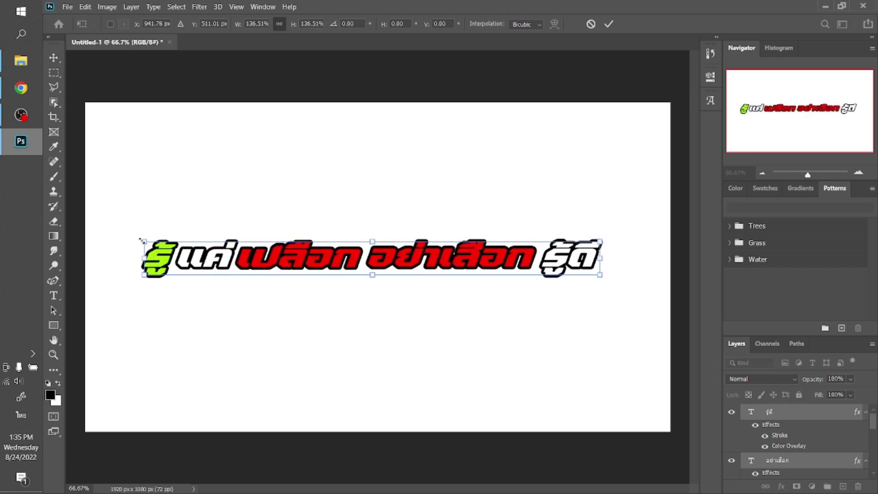
pyautogui.moveTo(141, 240); pyautogui.dragTo(116, 238)
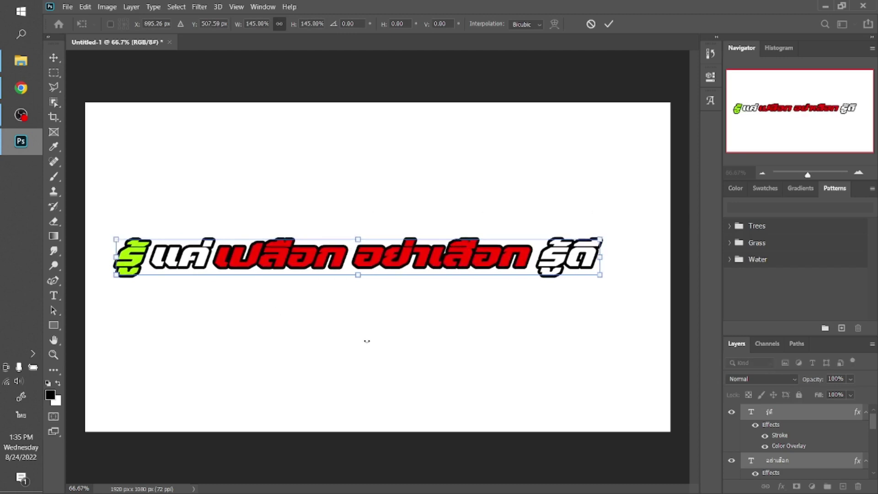
pyautogui.press('Return')
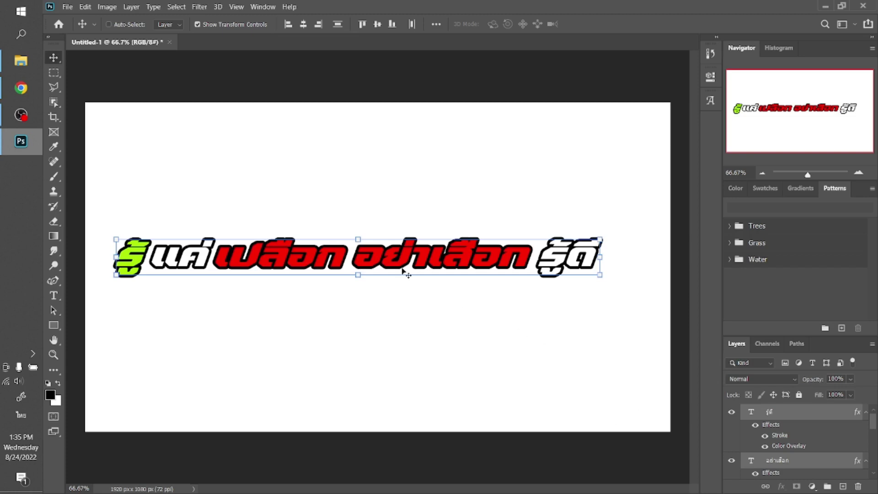
pyautogui.moveTo(396, 261); pyautogui.dragTo(415, 271)
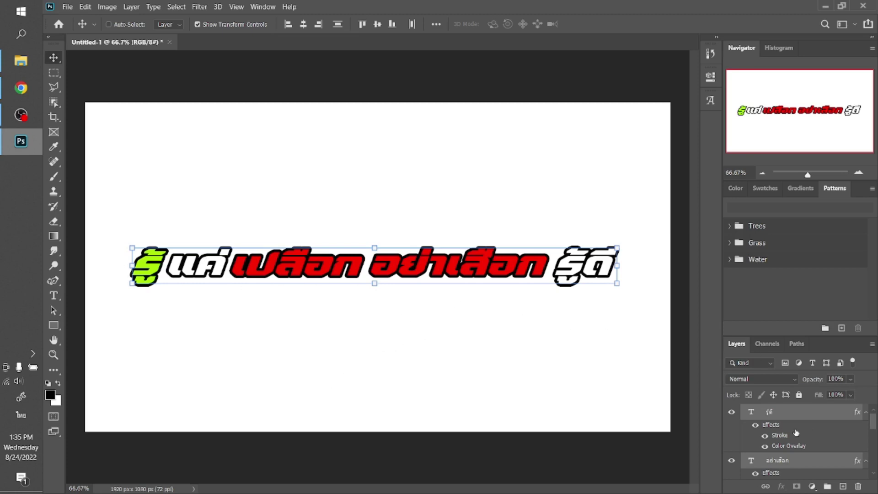
pyautogui.scroll(-5, 783, 432)
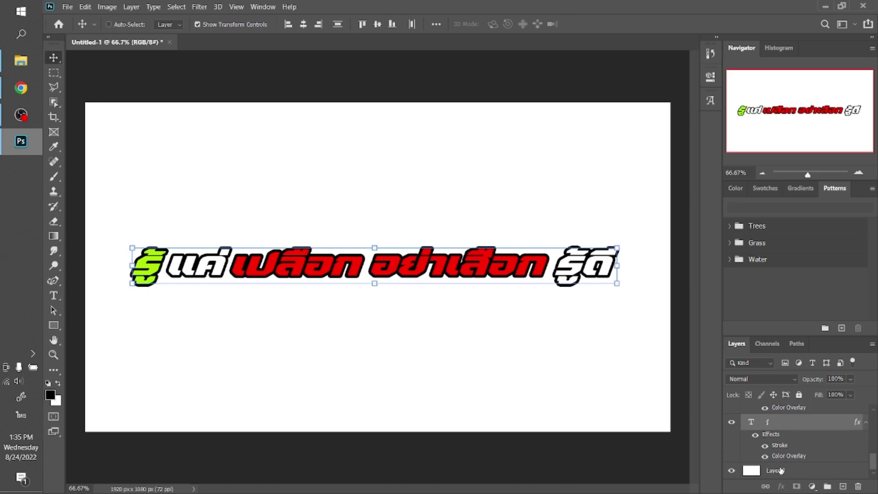
pyautogui.click(781, 471)
# - Browse to D:\รูปภาพ\ดราฟ\ดราฟอะไหล่ซิ่ง By OAT TV THAILAND and drag the piston image into Photoshop
pyautogui.click(21, 67)
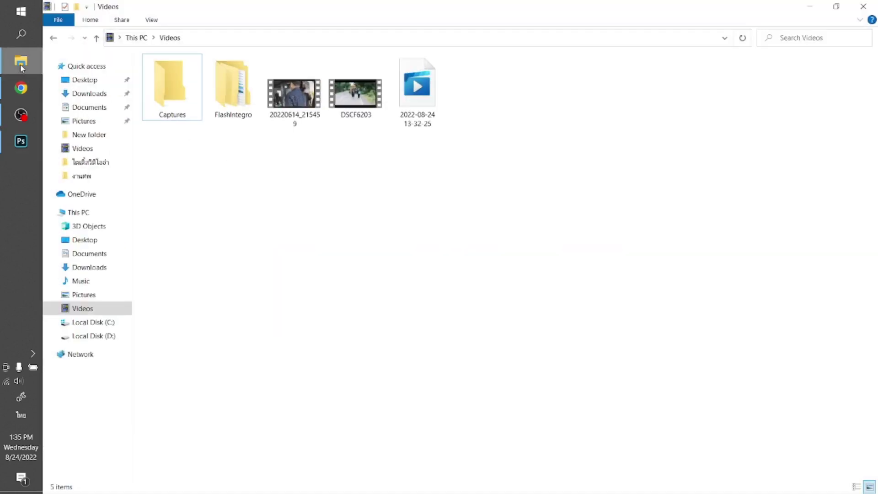
pyautogui.click(91, 336)
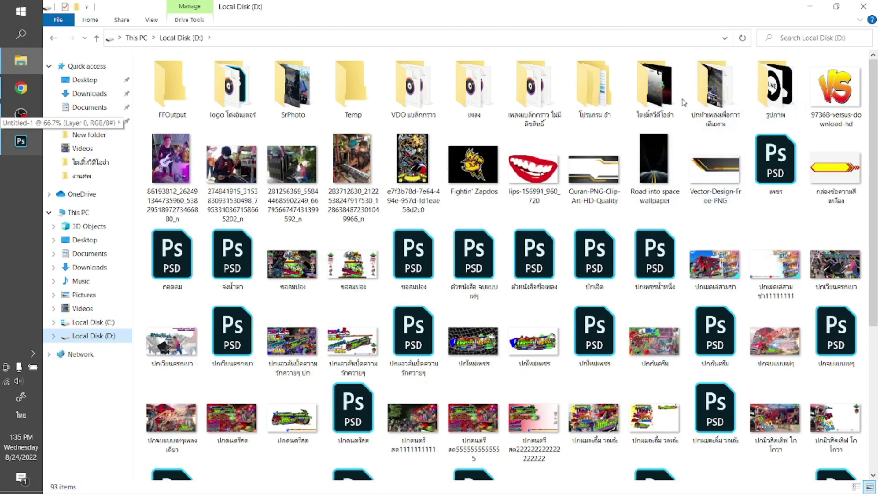
pyautogui.doubleClick(760, 75)
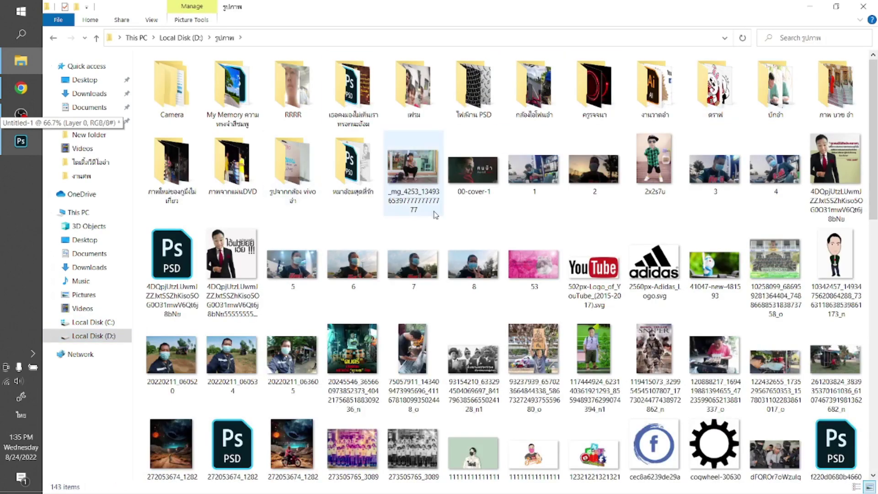
pyautogui.doubleClick(715, 87)
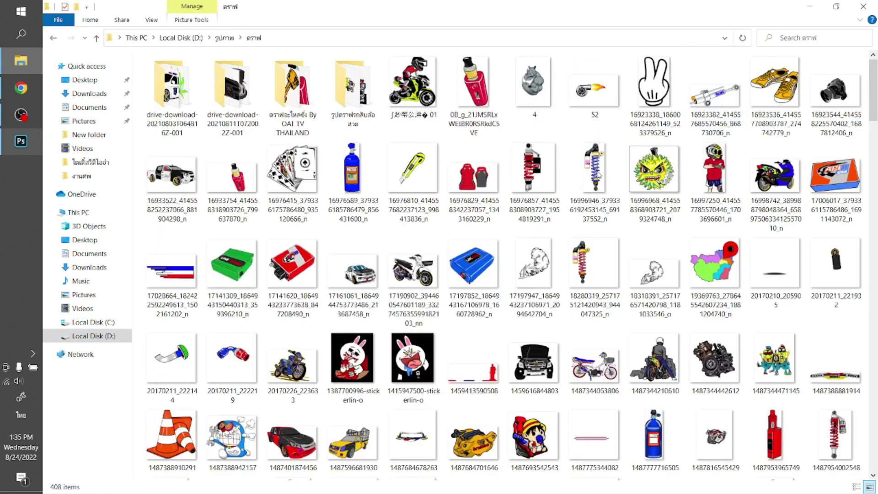
pyautogui.doubleClick(281, 88)
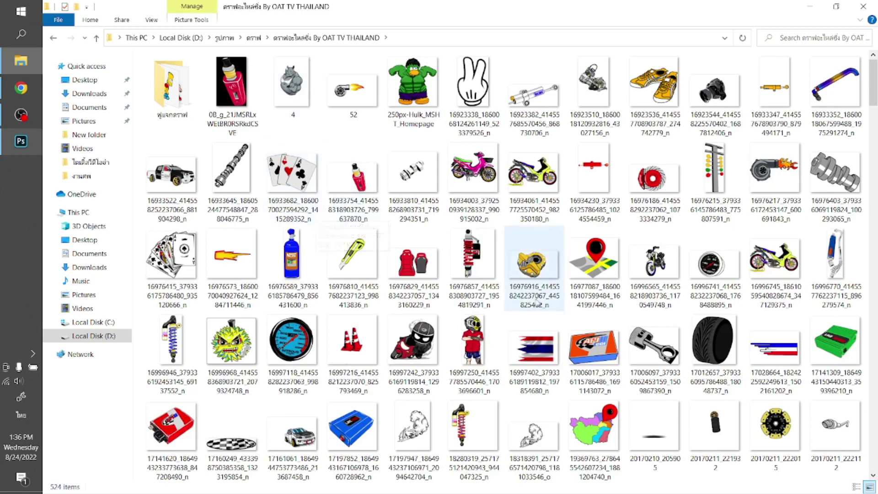
pyautogui.moveTo(474, 169)
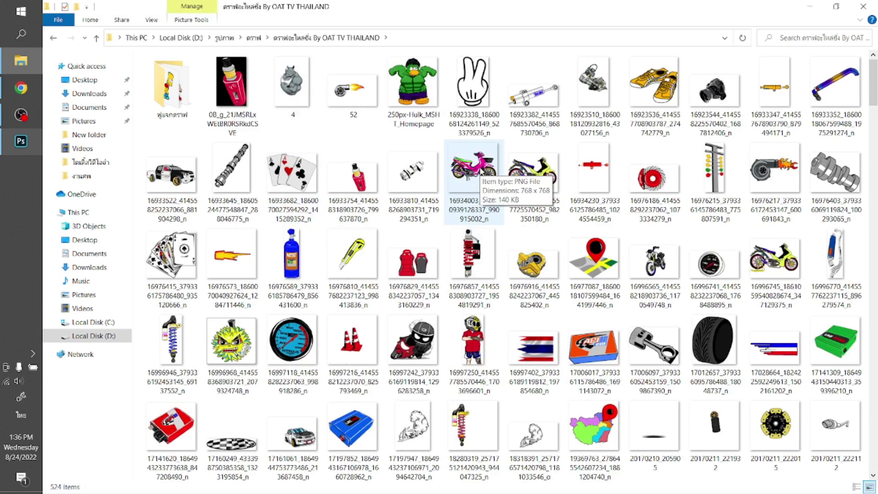
pyautogui.click(646, 344)
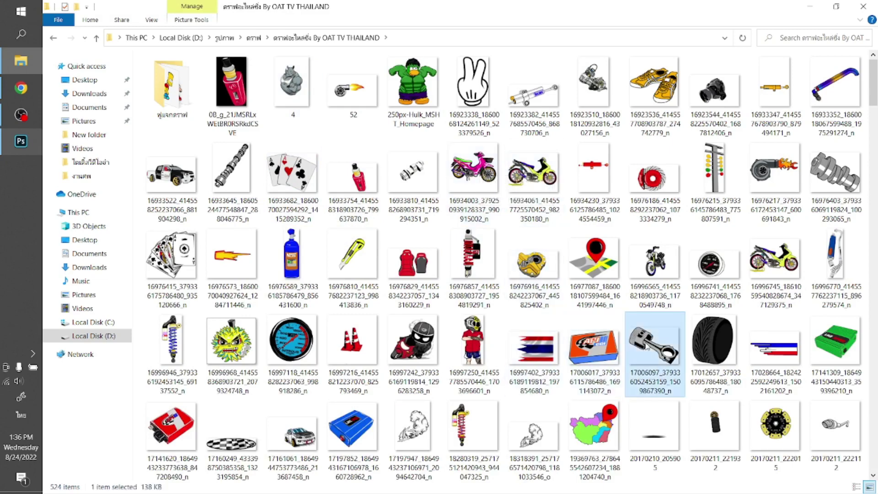
pyautogui.moveTo(652, 352)
pyautogui.mouseDown()
pyautogui.moveTo(188, 206)
pyautogui.moveTo(222, 269)
pyautogui.mouseUp()
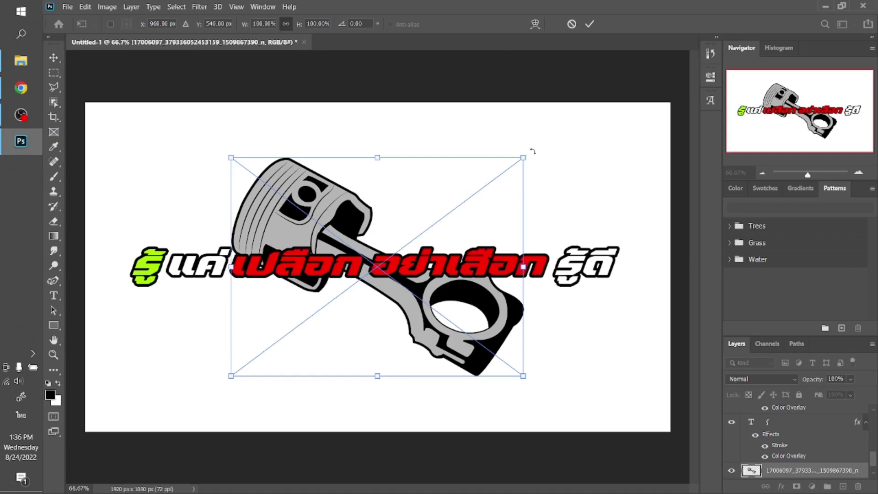
# - Rotate the piston about -29°, shrink it to roughly 48%, and set it left of รู้
pyautogui.moveTo(532, 151)
pyautogui.mouseDown()
pyautogui.moveTo(466, 80)
pyautogui.moveTo(456, 80)
pyautogui.moveTo(448, 105)
pyautogui.moveTo(330, 252)
pyautogui.moveTo(293, 386)
pyautogui.moveTo(119, 275)
pyautogui.mouseUp()
pyautogui.press('Return')
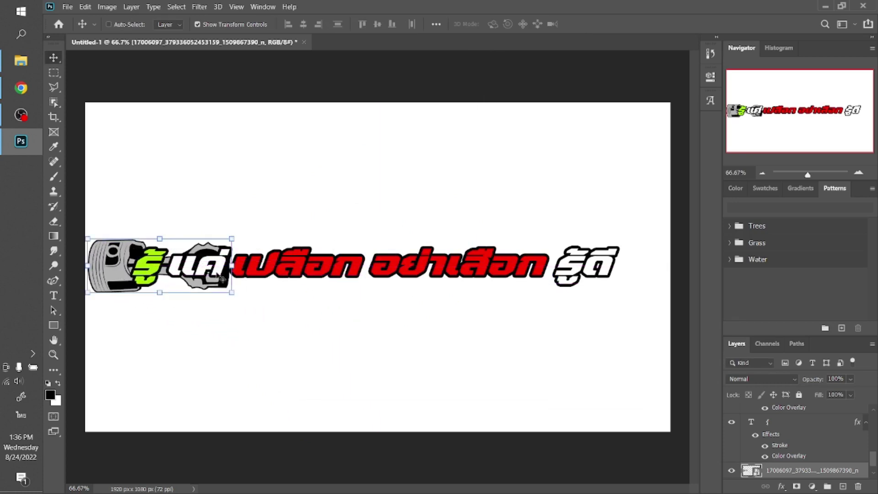
# - Drag the camshaft image from the parts folder into the logo document
pyautogui.click(21, 60)
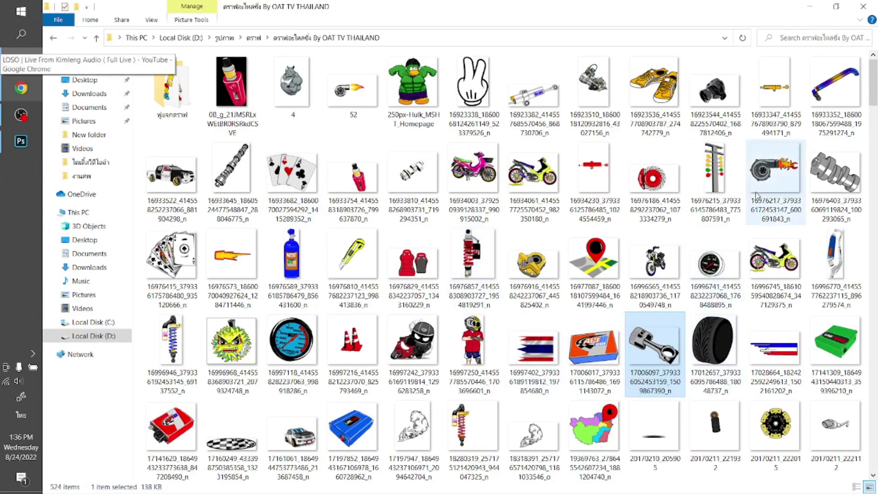
pyautogui.click(834, 168)
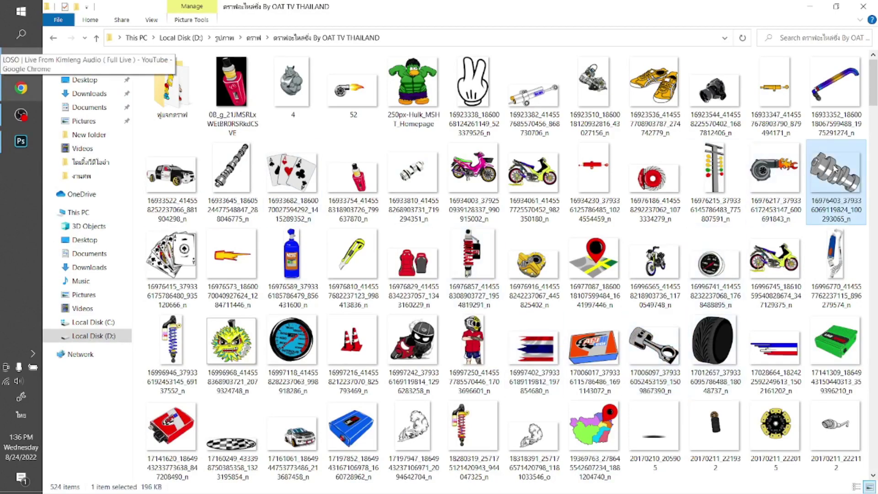
pyautogui.moveTo(835, 179); pyautogui.dragTo(26, 152)
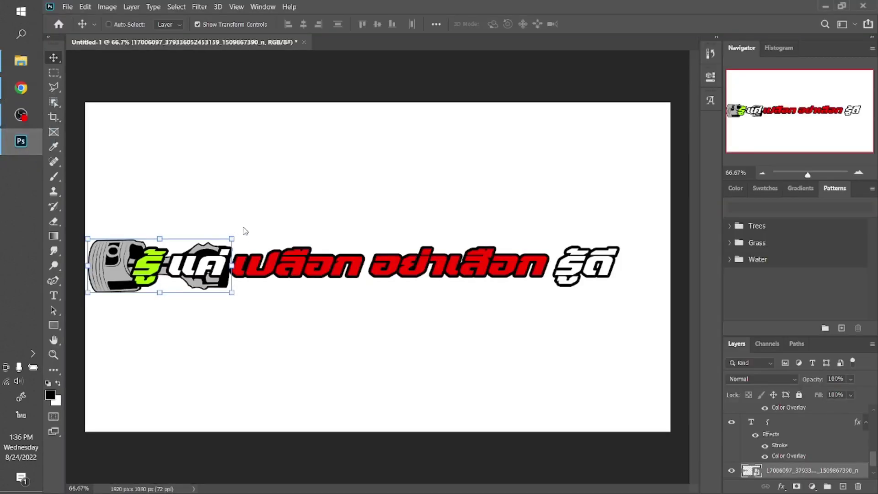
pyautogui.moveTo(27, 152); pyautogui.dragTo(320, 255)
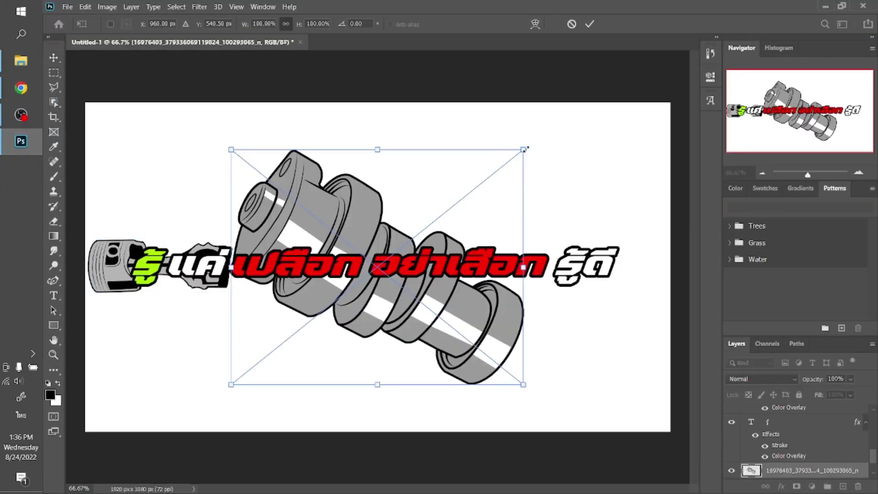
# - Tilt the camshaft about -27°, shrink it to about 41%, and lay it on the text beside the piston
pyautogui.moveTo(534, 143); pyautogui.dragTo(453, 95)
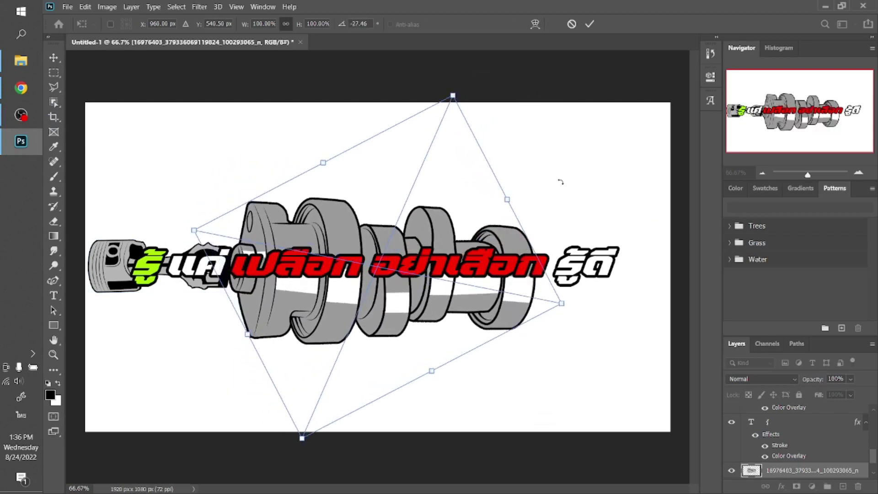
pyautogui.moveTo(453, 94); pyautogui.dragTo(316, 278)
pyautogui.moveTo(315, 388); pyautogui.dragTo(270, 282)
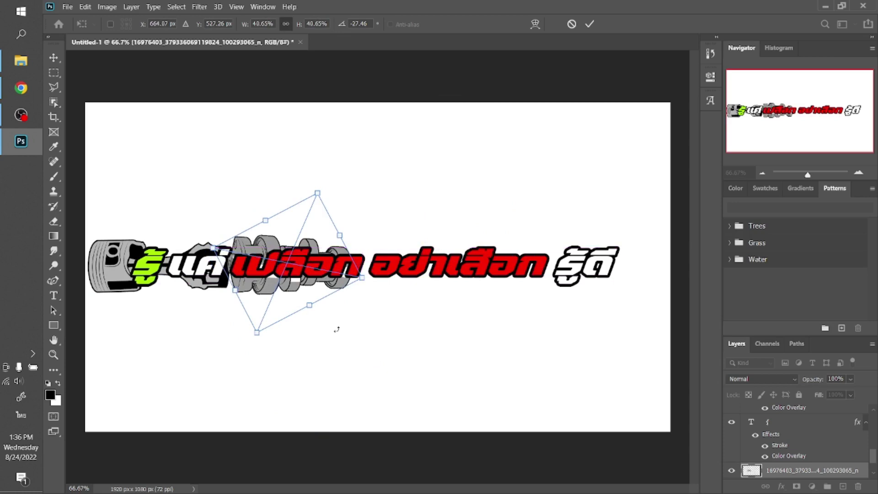
pyautogui.moveTo(336, 329); pyautogui.dragTo(290, 308)
# - Place the turbocharger picture on the logo, then undo the placement
pyautogui.click(22, 68)
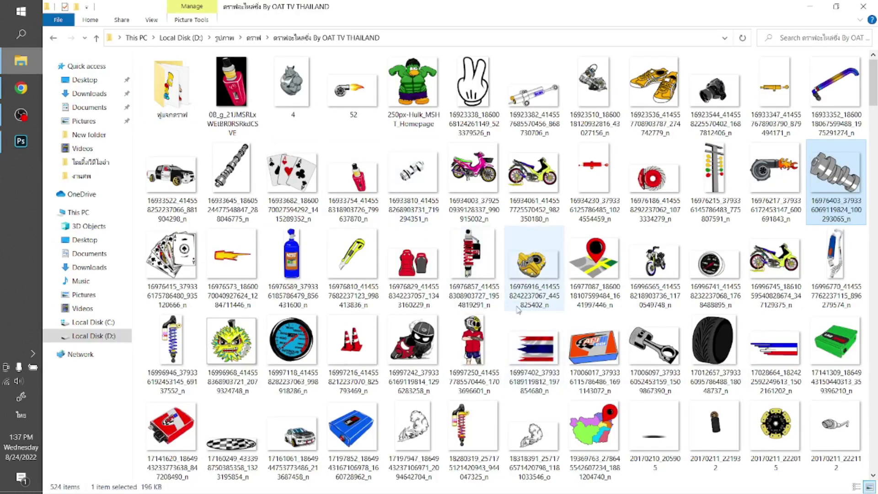
pyautogui.scroll(-3, 470, 273)
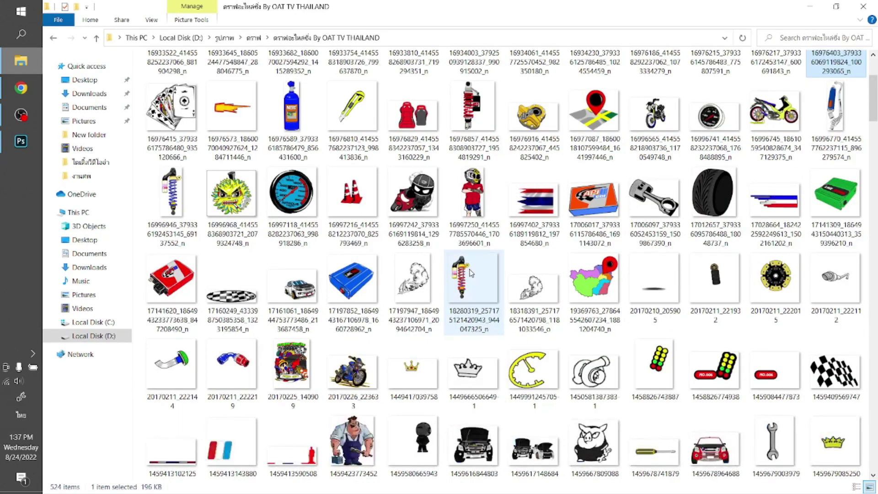
pyautogui.scroll(-4, 471, 275)
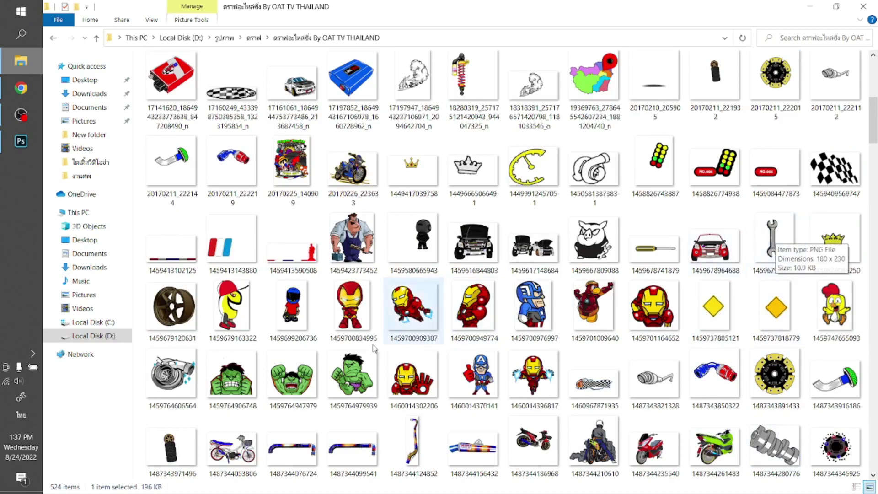
pyautogui.click(175, 394)
pyautogui.moveTo(175, 393)
pyautogui.mouseDown()
pyautogui.moveTo(28, 153)
pyautogui.moveTo(377, 271)
pyautogui.moveTo(373, 282)
pyautogui.mouseUp()
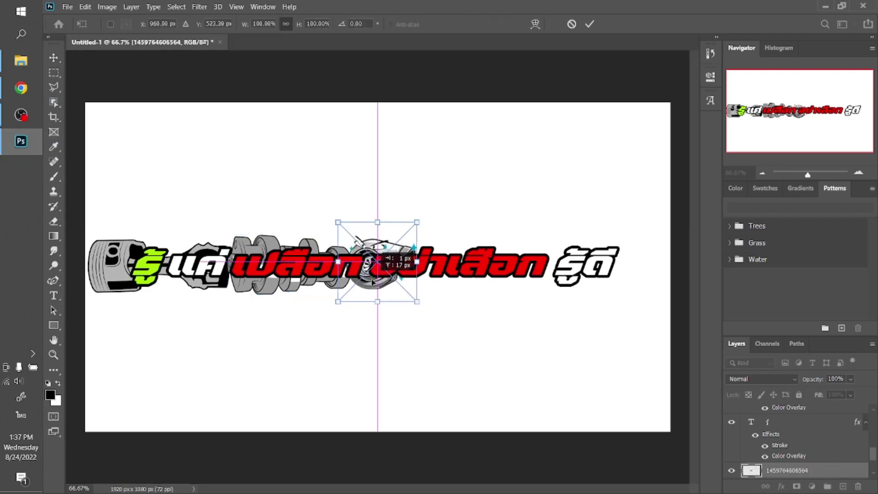
pyautogui.press('Return')
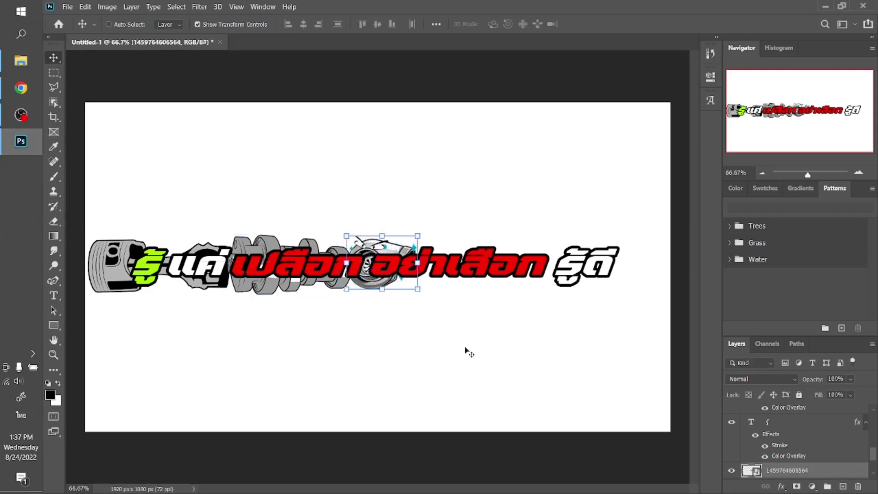
pyautogui.hotkey('ctrl', 'z')
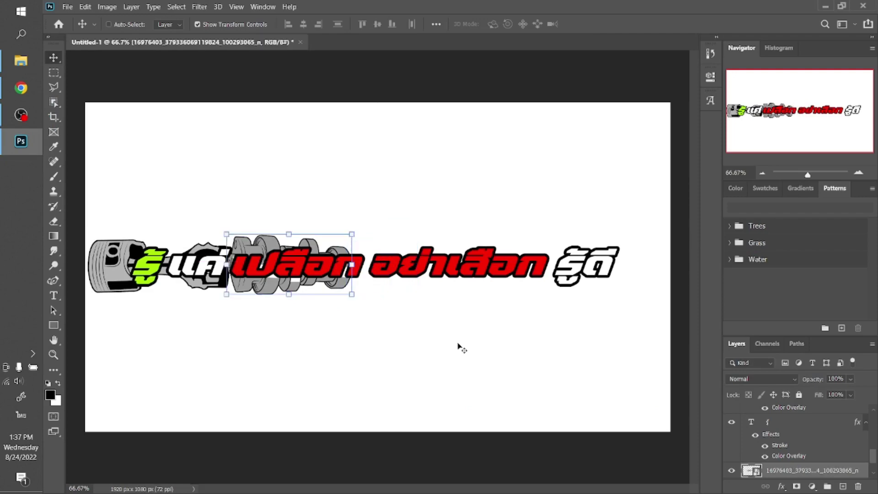
pyautogui.click(21, 61)
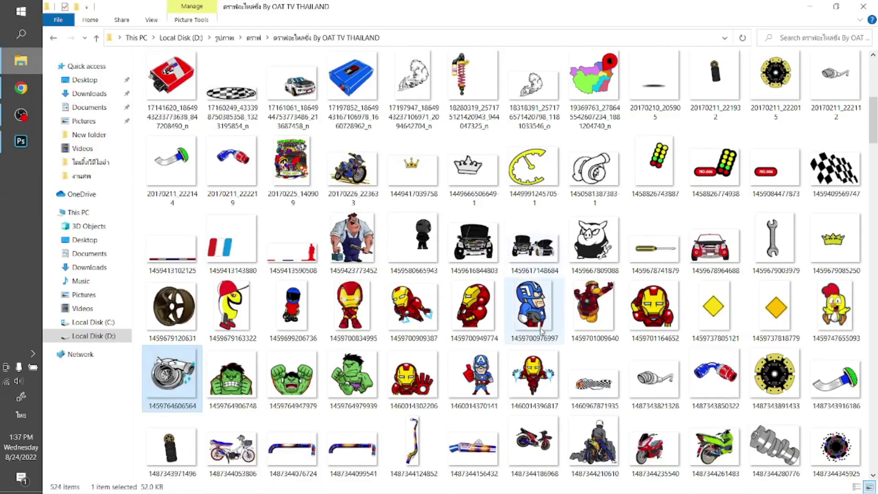
pyautogui.scroll(-3, 544, 329)
pyautogui.scroll(-3, 544, 329)
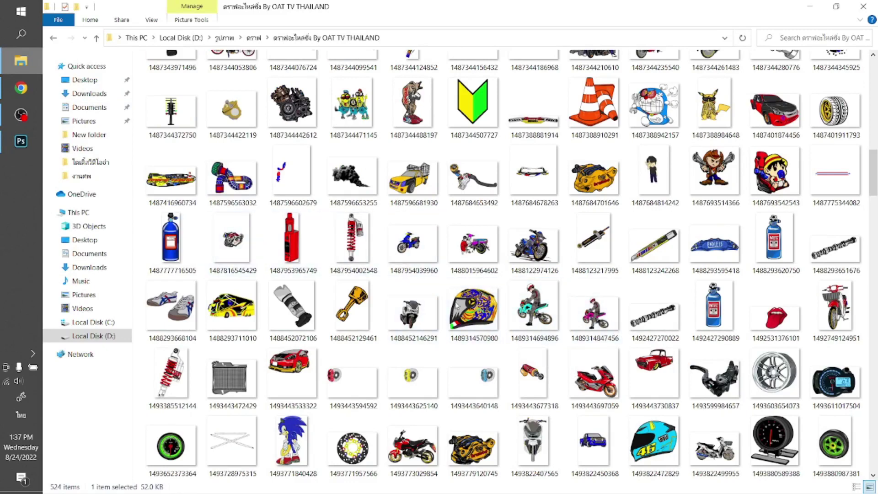
pyautogui.scroll(-3, 627, 385)
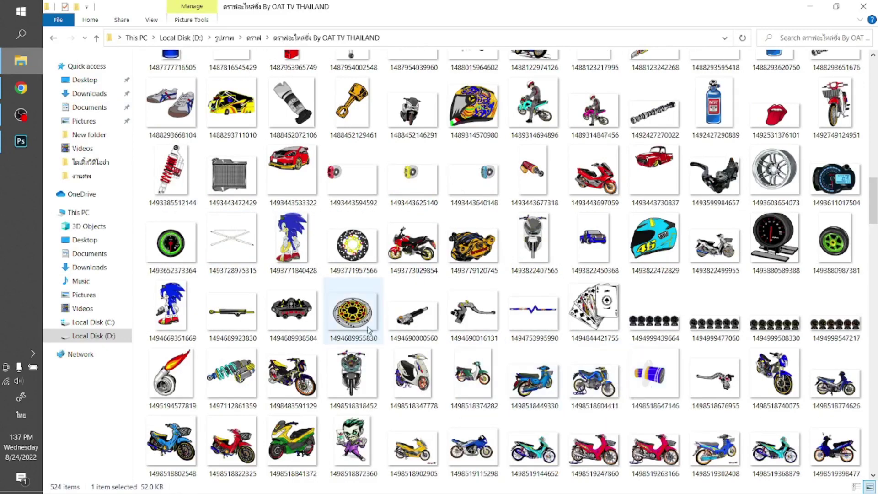
pyautogui.click(416, 323)
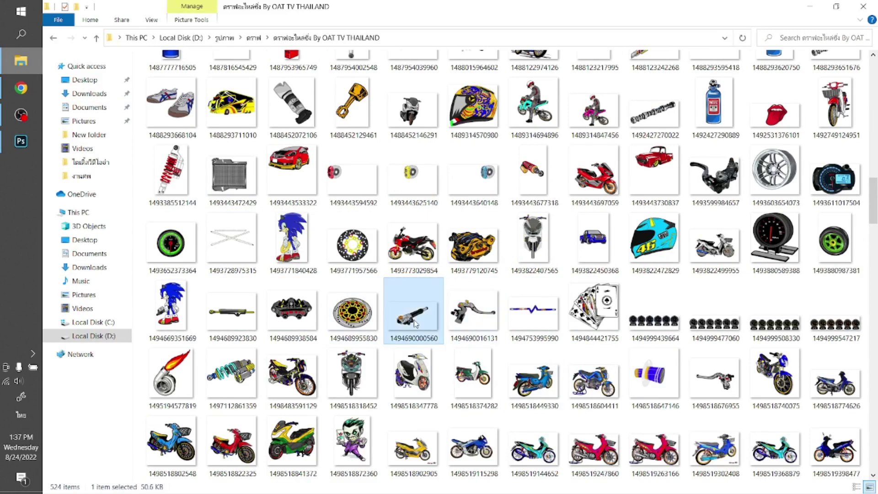
pyautogui.moveTo(417, 323); pyautogui.dragTo(234, 215)
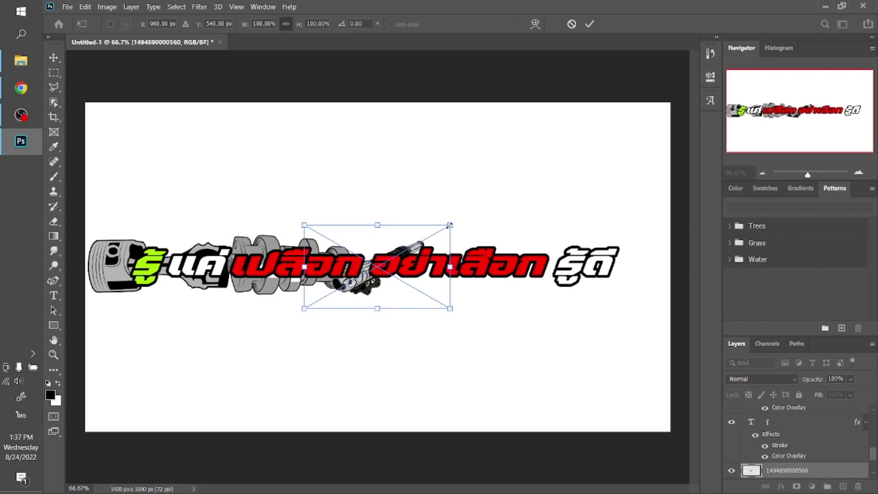
# - Enlarge and tilt the shock-absorber image, then lower it behind the middle of the text
pyautogui.moveTo(450, 225)
pyautogui.mouseDown()
pyautogui.moveTo(562, 162)
pyautogui.moveTo(616, 226)
pyautogui.mouseUp()
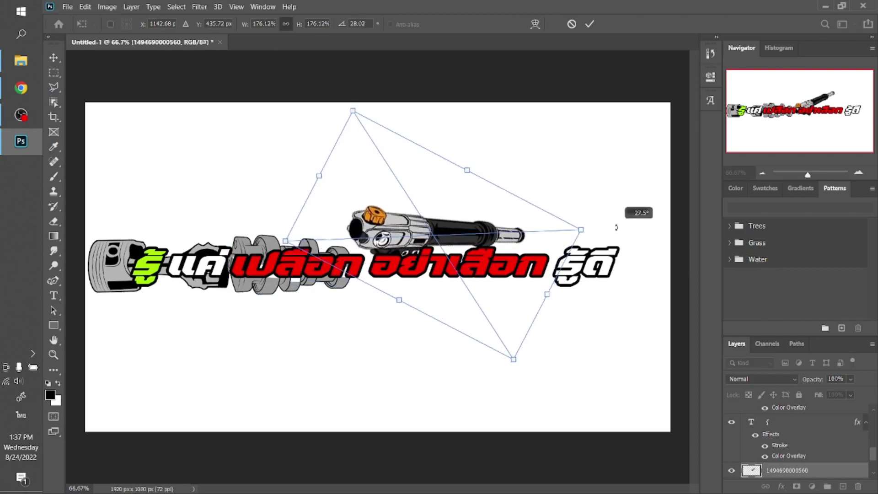
pyautogui.press('Return')
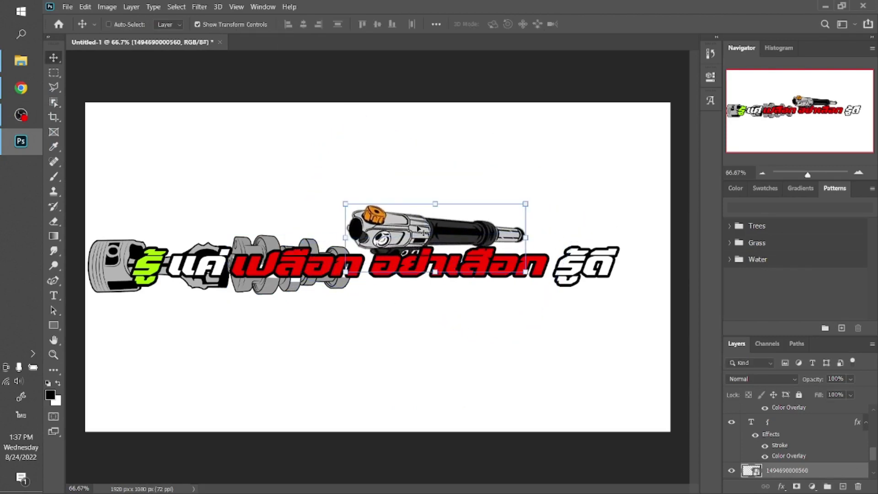
pyautogui.moveTo(416, 231); pyautogui.dragTo(408, 264)
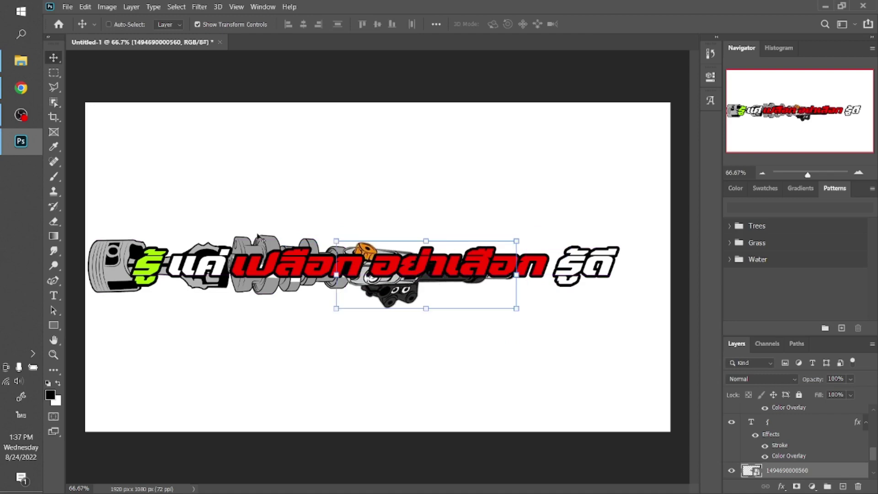
pyautogui.click(20, 60)
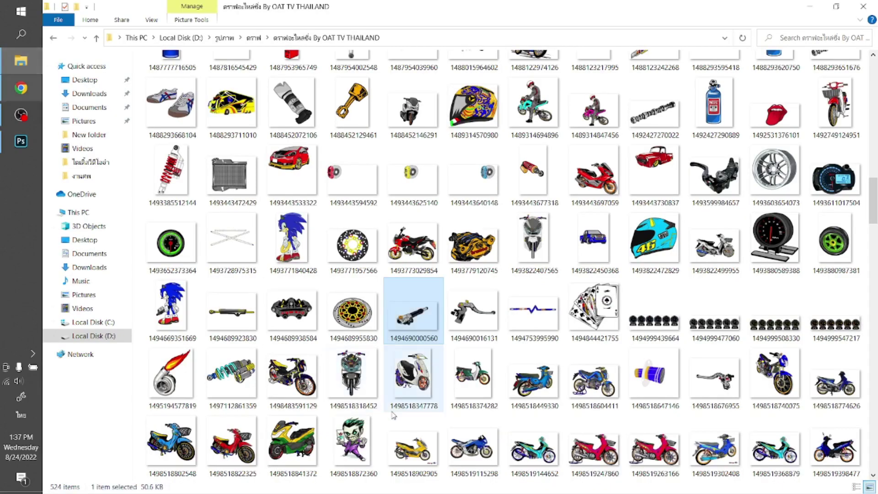
pyautogui.scroll(-3, 393, 409)
pyautogui.scroll(-10, 409, 393)
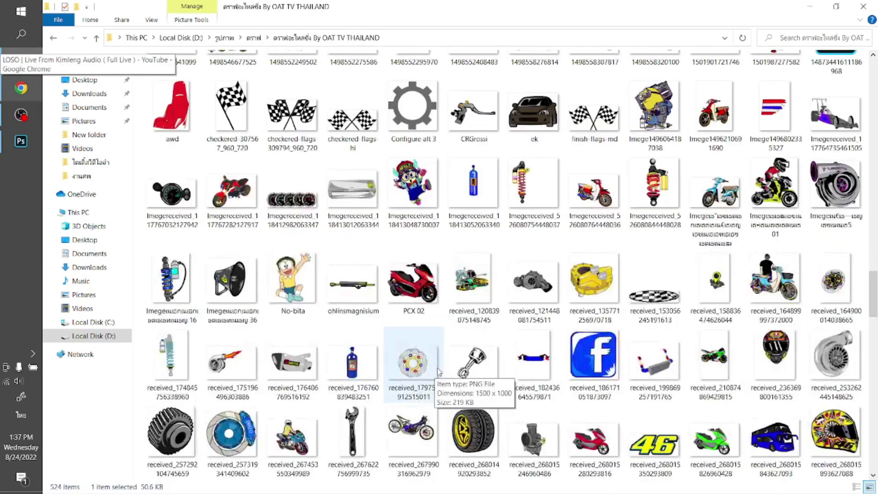
pyautogui.click(296, 366)
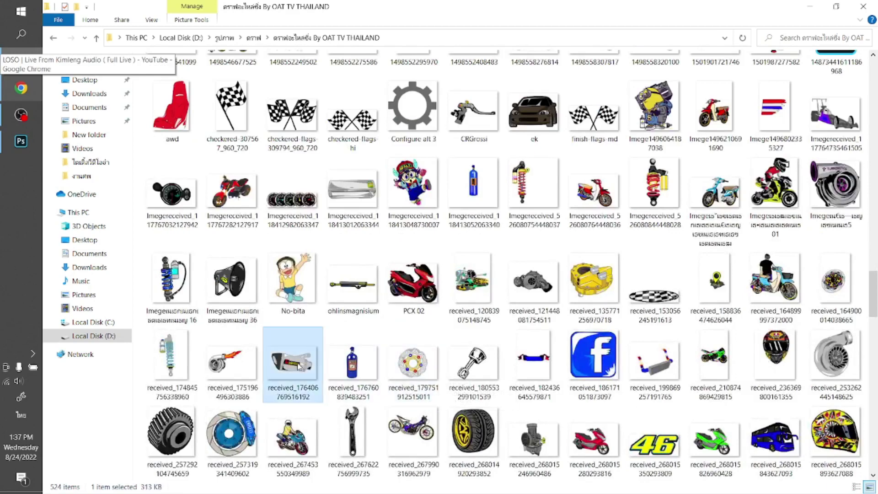
pyautogui.click(528, 281)
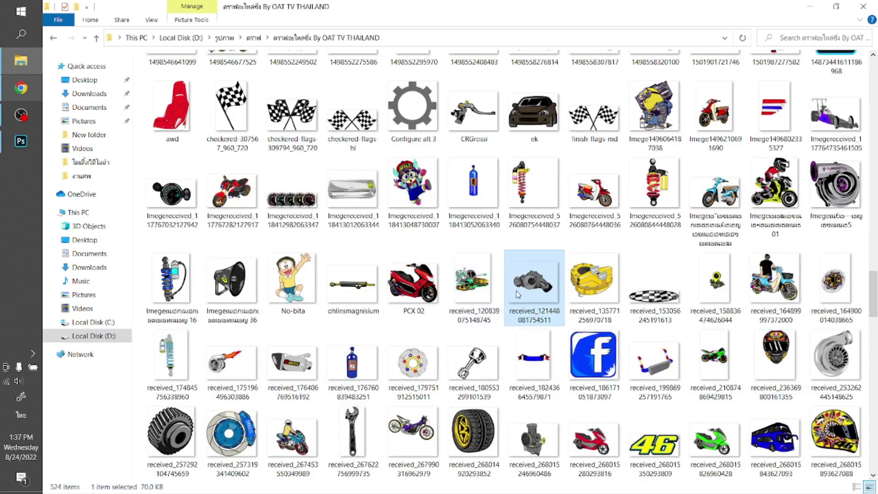
pyautogui.moveTo(527, 290)
pyautogui.mouseDown()
pyautogui.moveTo(297, 226)
pyautogui.moveTo(320, 223)
pyautogui.mouseUp()
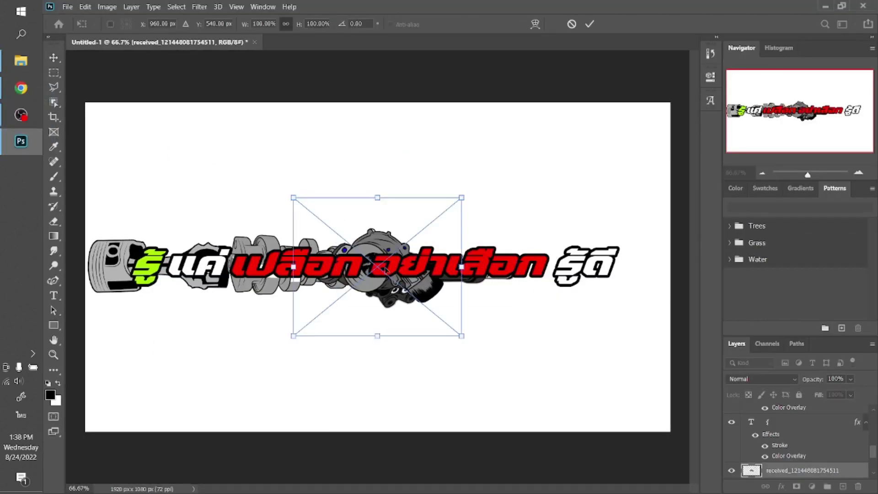
pyautogui.moveTo(368, 250); pyautogui.dragTo(538, 254)
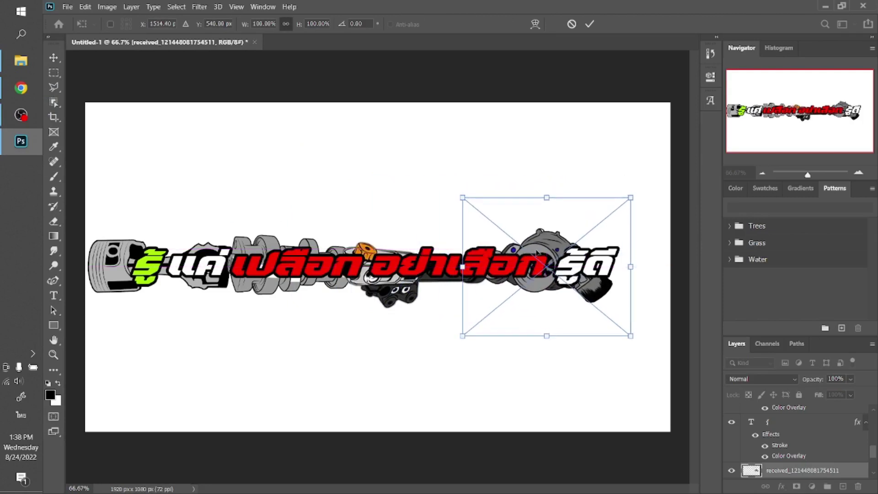
pyautogui.press('Return')
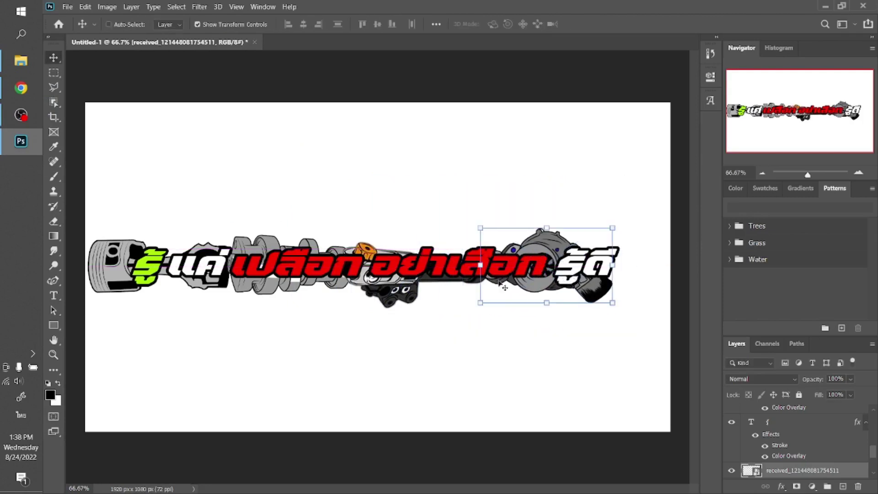
# - Nudge the logo layers slightly right and scale them to about 106%, roughly 1835 px wide
pyautogui.scroll(-3, 823, 475)
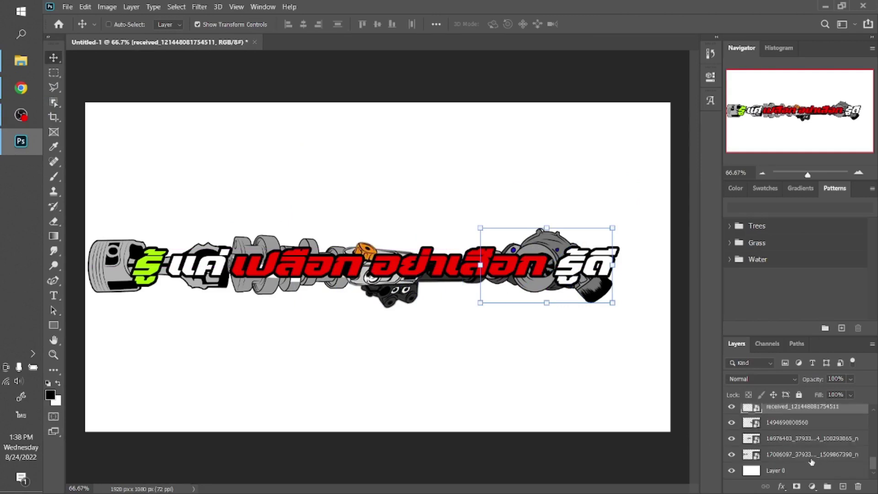
pyautogui.keyDown('shift'); pyautogui.click(812, 462); pyautogui.keyUp('shift')
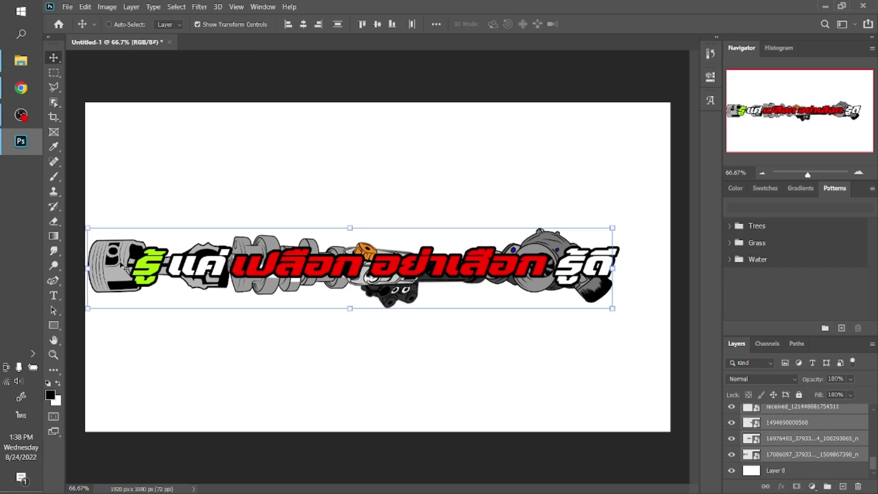
pyautogui.moveTo(118, 264); pyautogui.dragTo(131, 267)
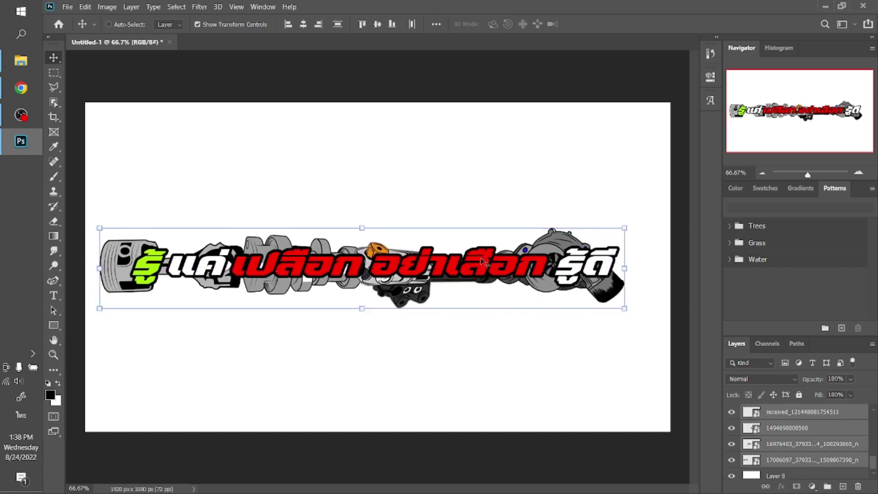
pyautogui.click(623, 228)
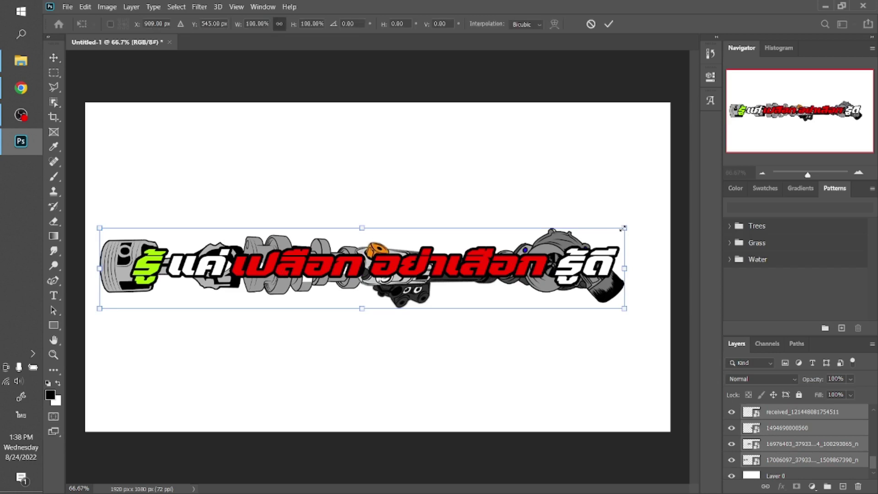
pyautogui.moveTo(622, 228); pyautogui.dragTo(649, 219)
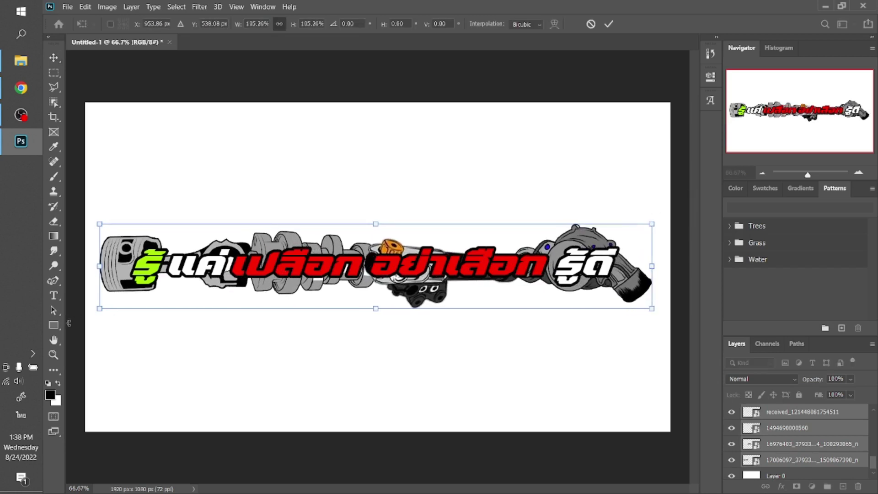
pyautogui.moveTo(98, 309); pyautogui.dragTo(91, 310)
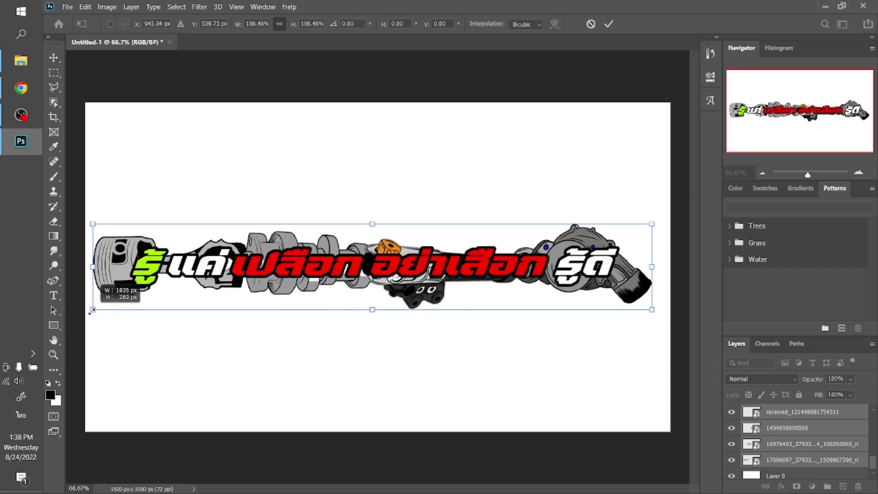
pyautogui.press('Return')
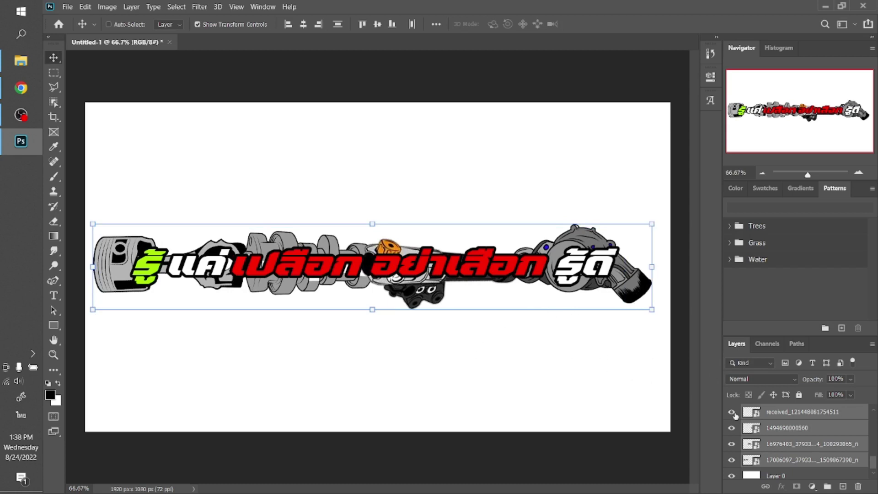
# - Select every layer from the piston image up to the top text layer and group them
pyautogui.click(806, 462)
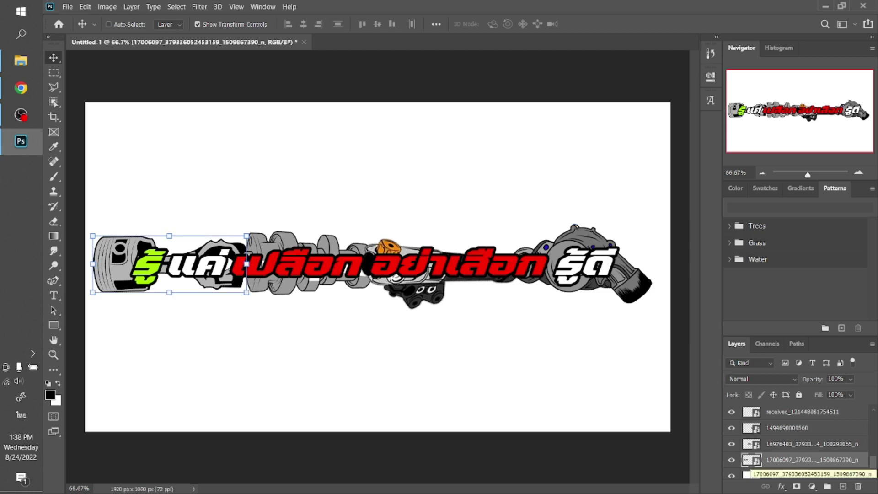
pyautogui.scroll(5, 815, 431)
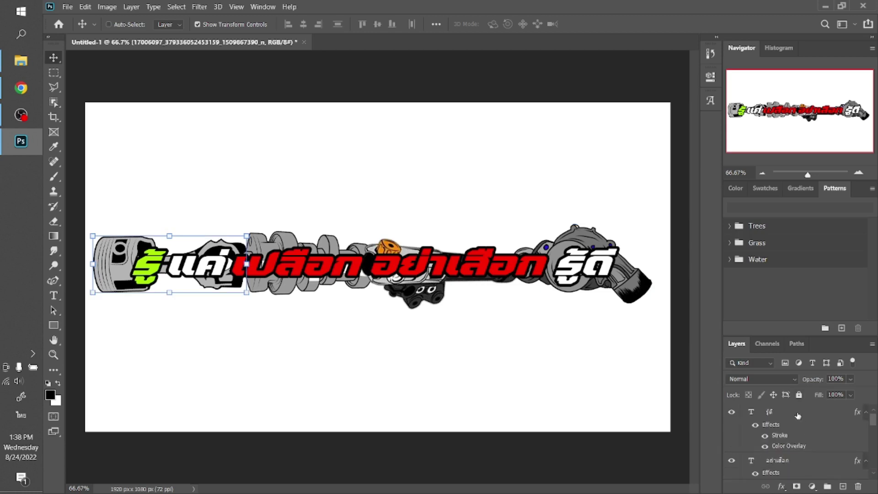
pyautogui.keyDown('shift'); pyautogui.click(797, 414); pyautogui.keyUp('shift')
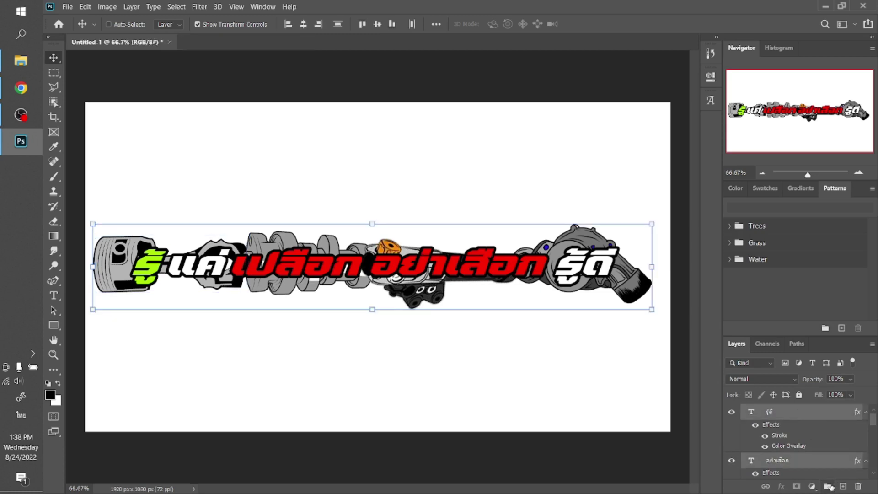
pyautogui.click(828, 486)
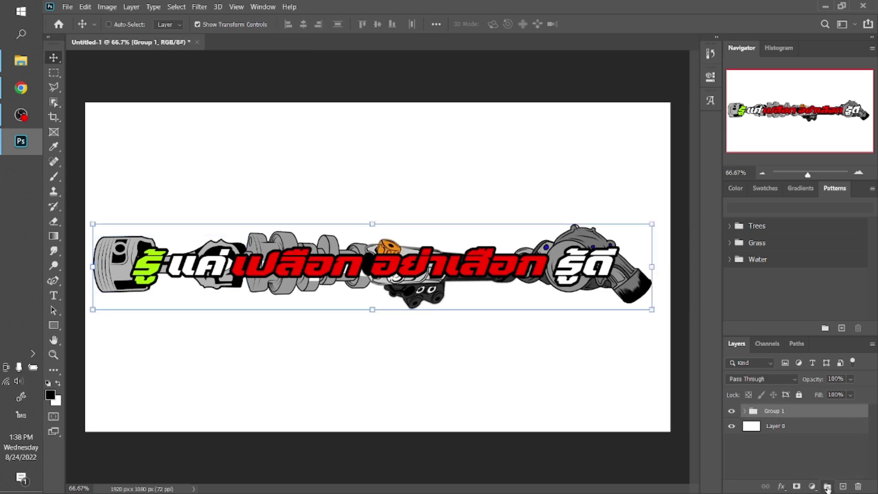
pyautogui.click(781, 485)
# - Give Group 1 a 30 px outside stroke in grey b5b5b5 sampled from the piston
pyautogui.click(783, 398)
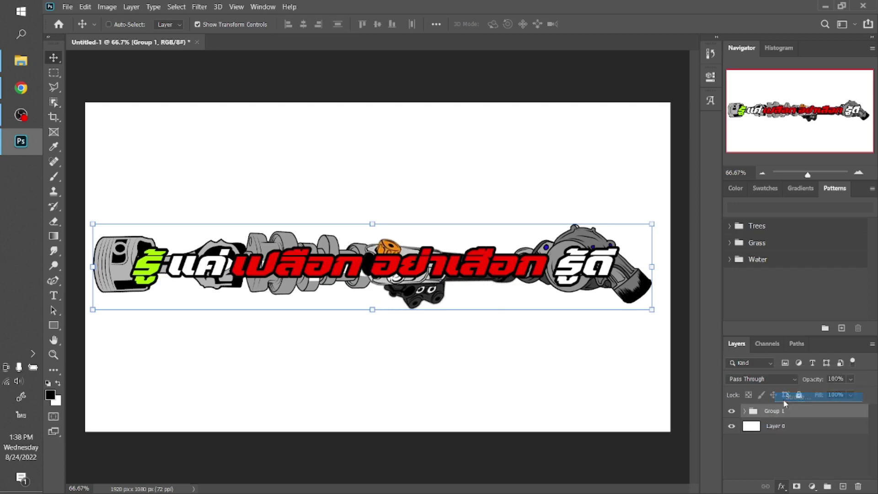
pyautogui.moveTo(535, 215); pyautogui.dragTo(537, 311)
pyautogui.scroll(4, 646, 351)
pyautogui.scroll(4, 646, 351)
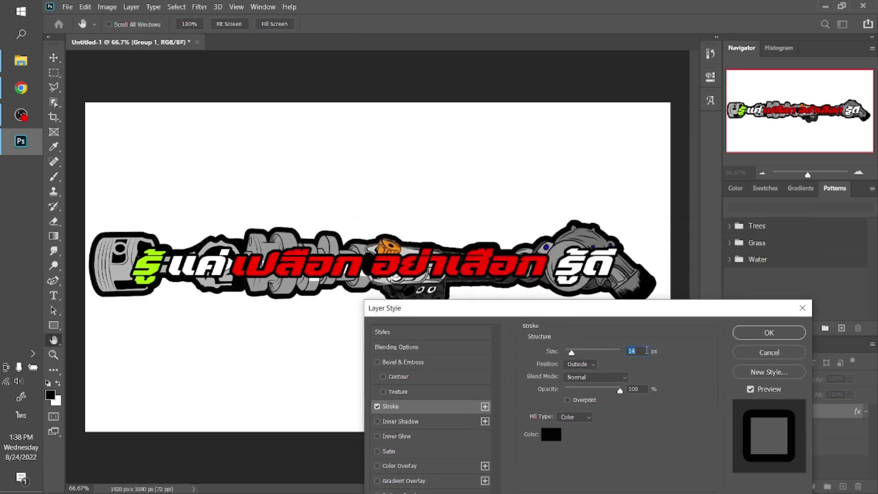
pyautogui.scroll(4, 646, 350)
pyautogui.scroll(5, 646, 351)
pyautogui.scroll(3, 646, 350)
pyautogui.scroll(4, 646, 350)
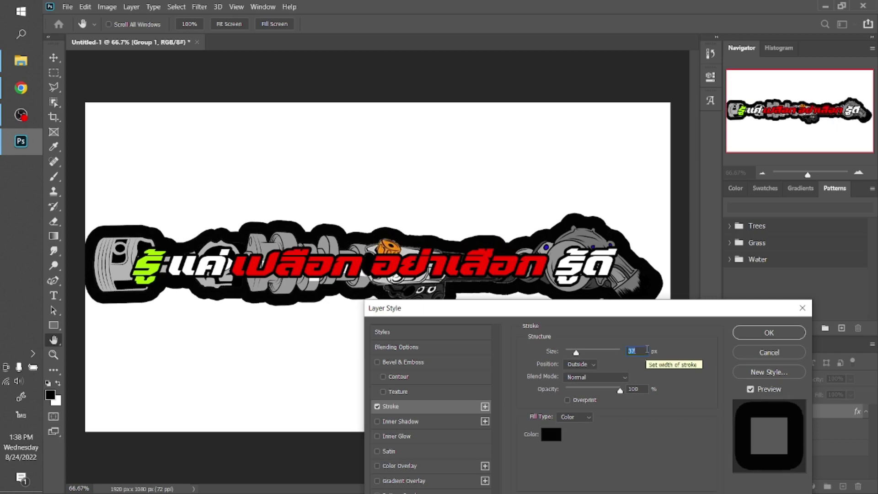
pyautogui.scroll(4, 646, 351)
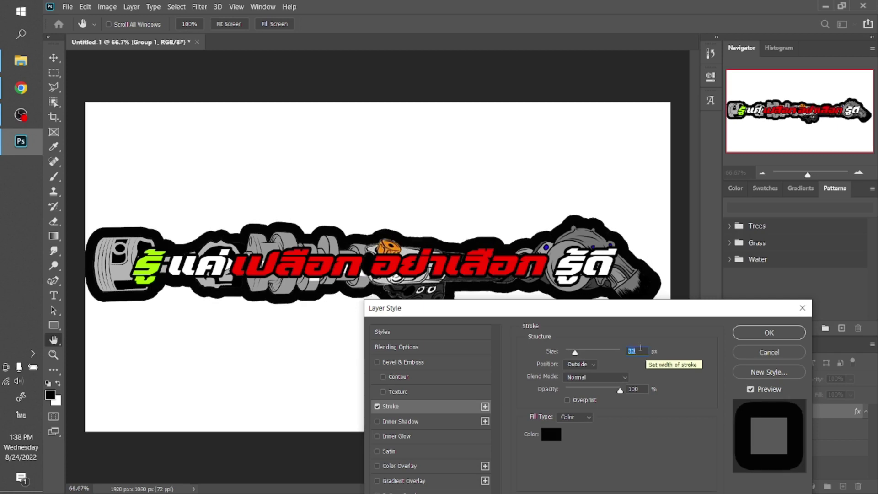
pyautogui.click(548, 436)
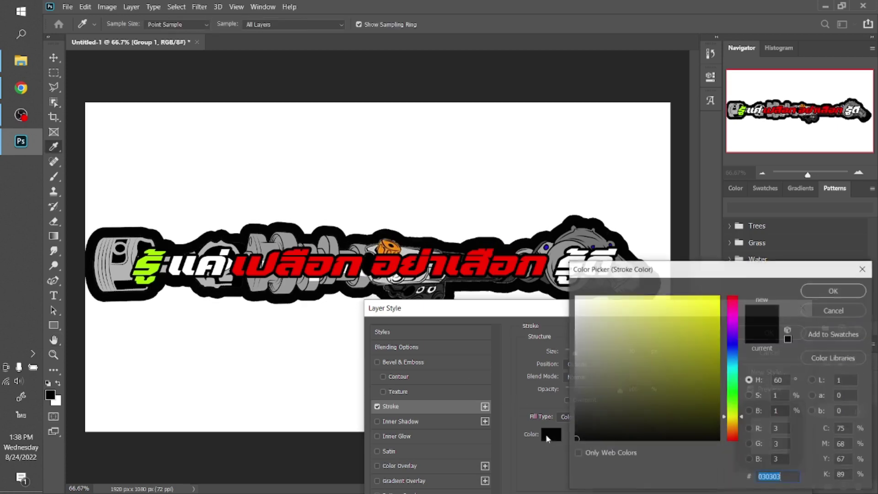
pyautogui.click(125, 270)
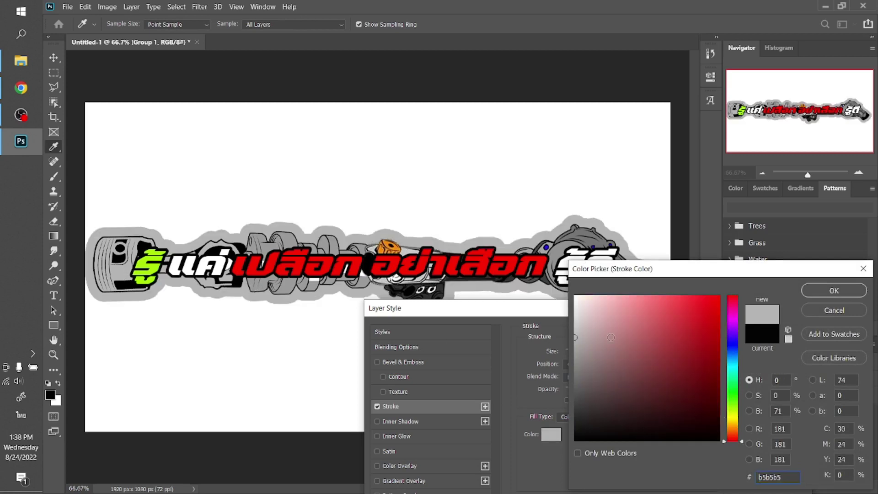
pyautogui.click(809, 291)
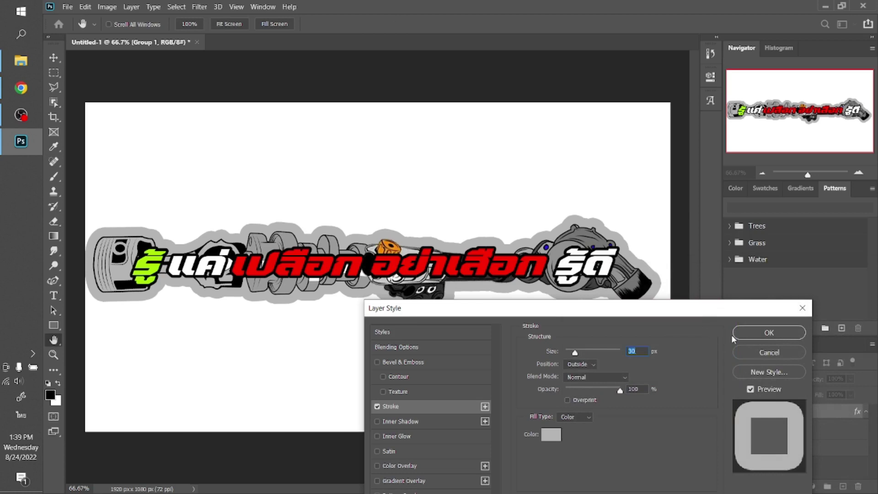
pyautogui.click(769, 333)
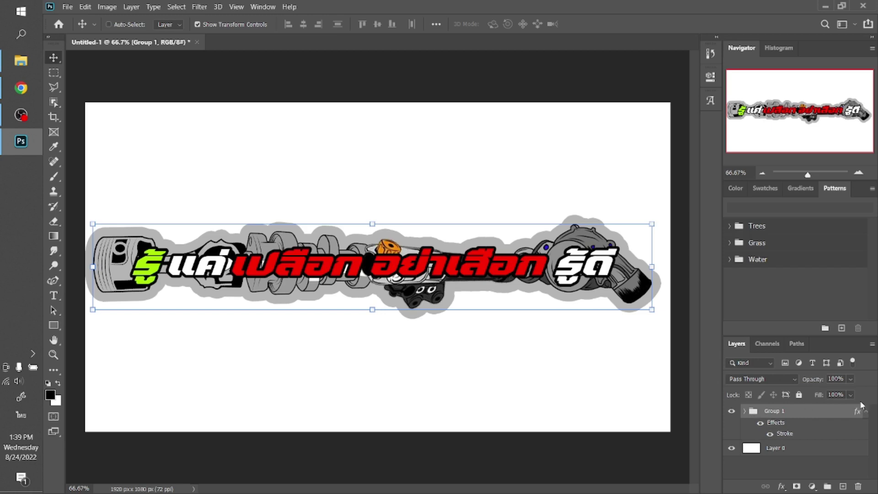
# - Move the engine-part image layers below Group 1, leaving only the Thai text inside, then select Group 1
pyautogui.click(744, 411)
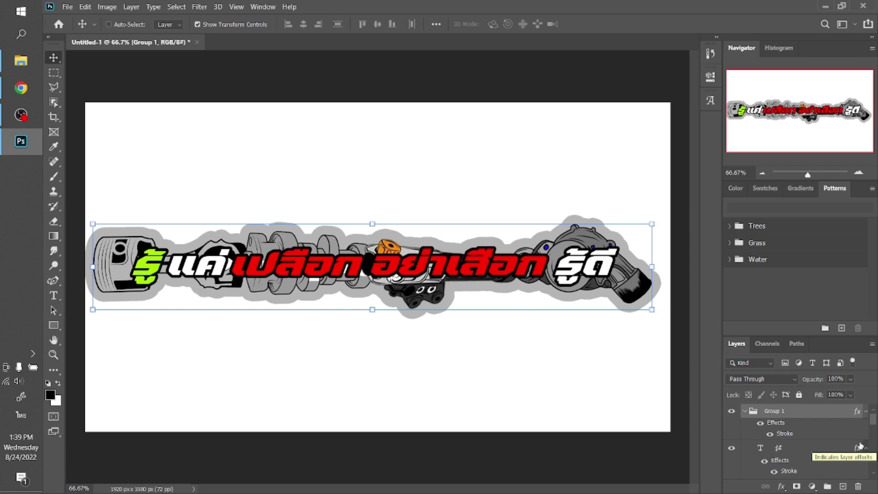
pyautogui.scroll(-2, 860, 446)
pyautogui.scroll(-2, 860, 446)
pyautogui.scroll(-2, 860, 446)
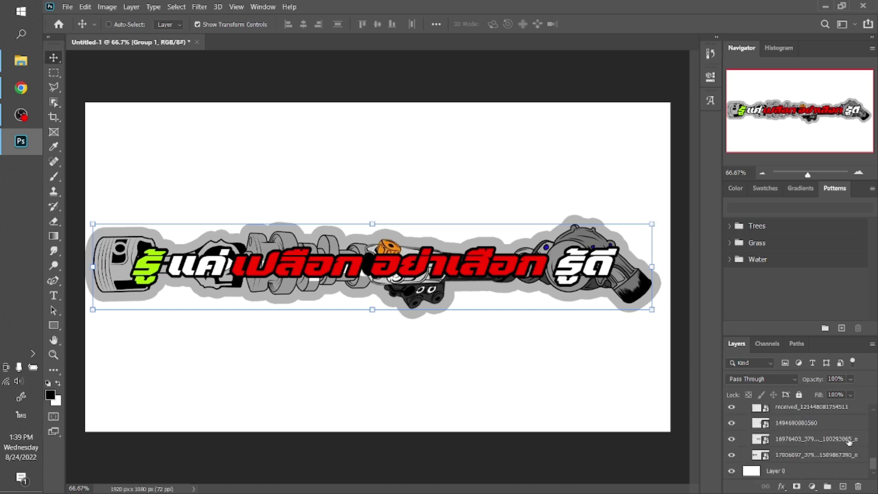
pyautogui.click(820, 455)
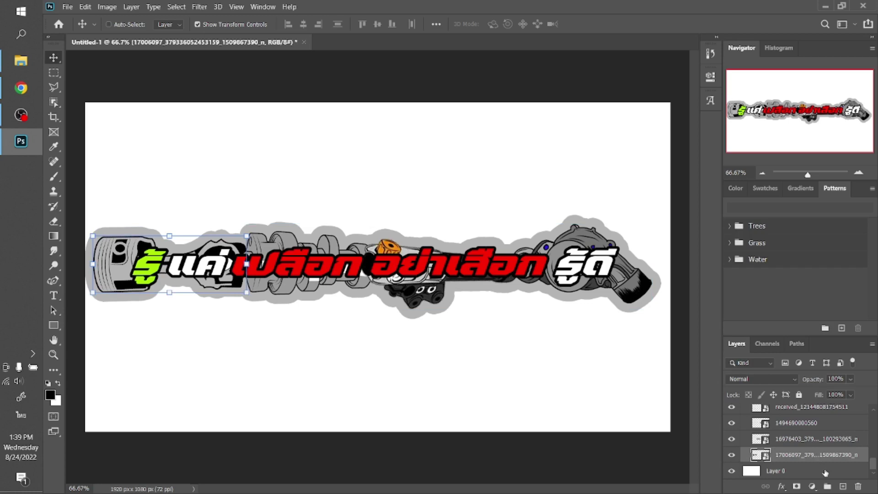
pyautogui.scroll(1, 824, 471)
pyautogui.keyDown('shift'); pyautogui.click(801, 444); pyautogui.keyUp('shift')
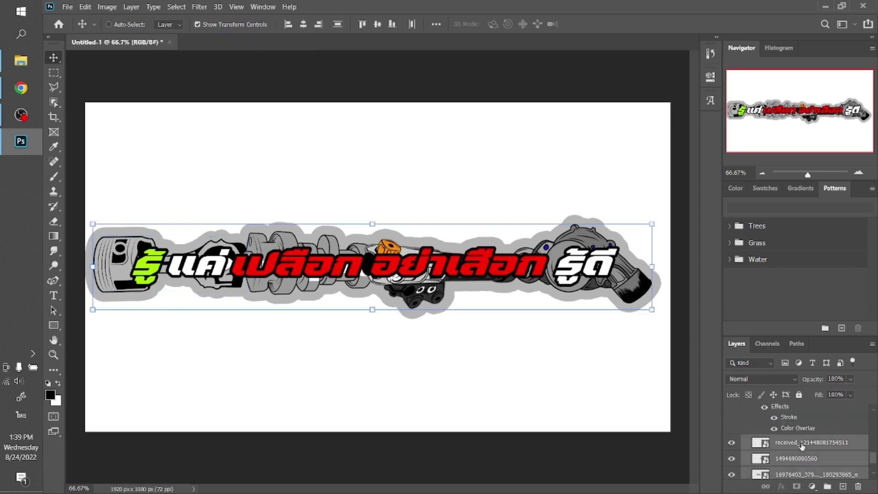
pyautogui.moveTo(806, 447); pyautogui.dragTo(794, 476)
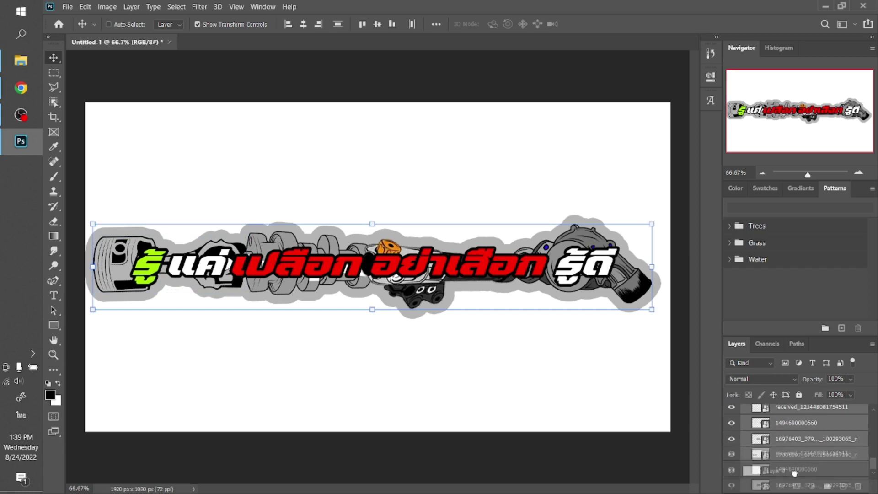
pyautogui.moveTo(794, 473); pyautogui.dragTo(795, 472)
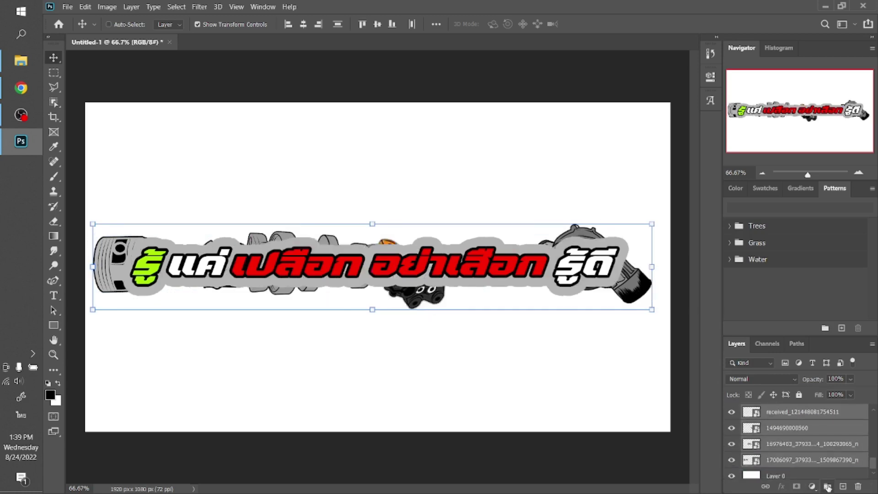
pyautogui.click(828, 487)
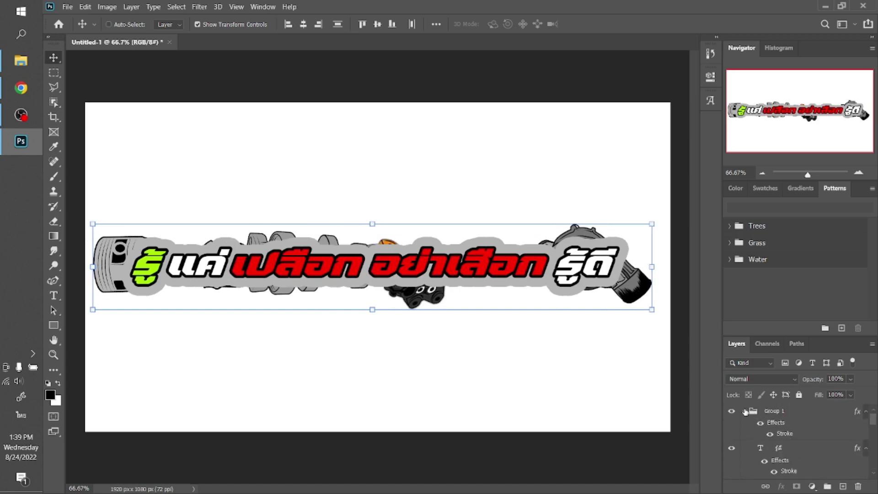
pyautogui.click(744, 412)
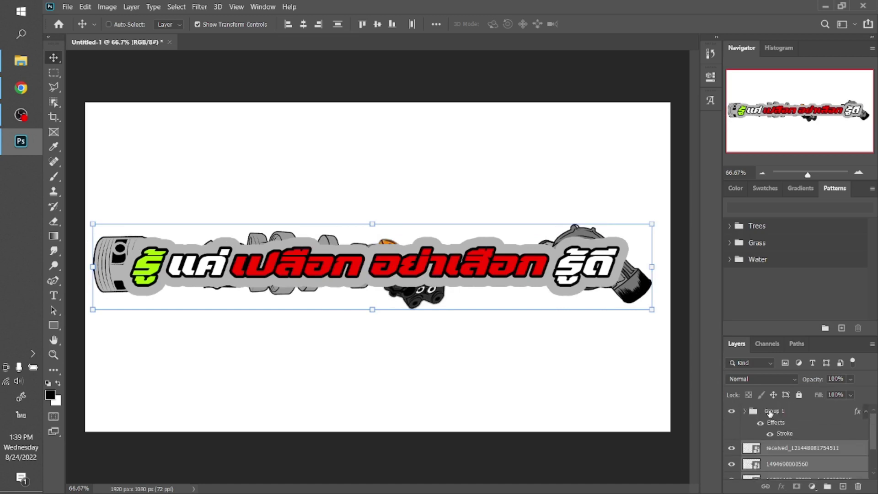
pyautogui.click(770, 413)
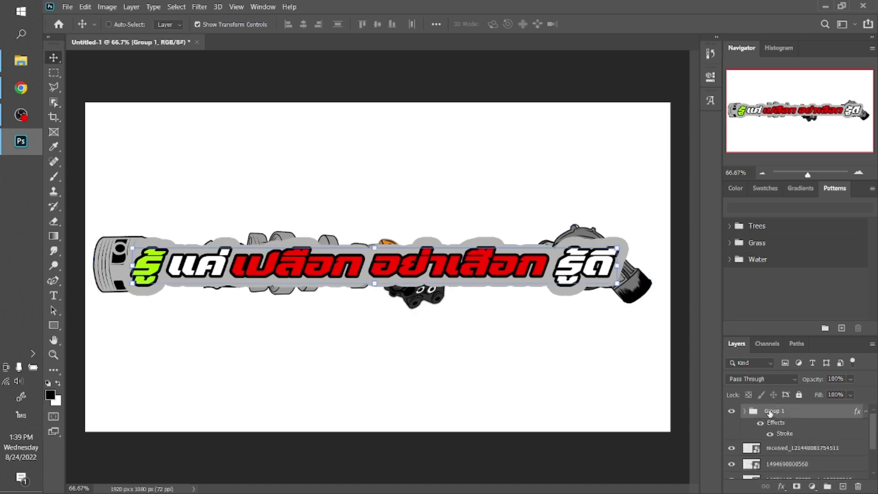
# - Change Group 1's stroke colour to white and its size to about 5 px
pyautogui.click(781, 487)
pyautogui.click(798, 404)
pyautogui.click(551, 341)
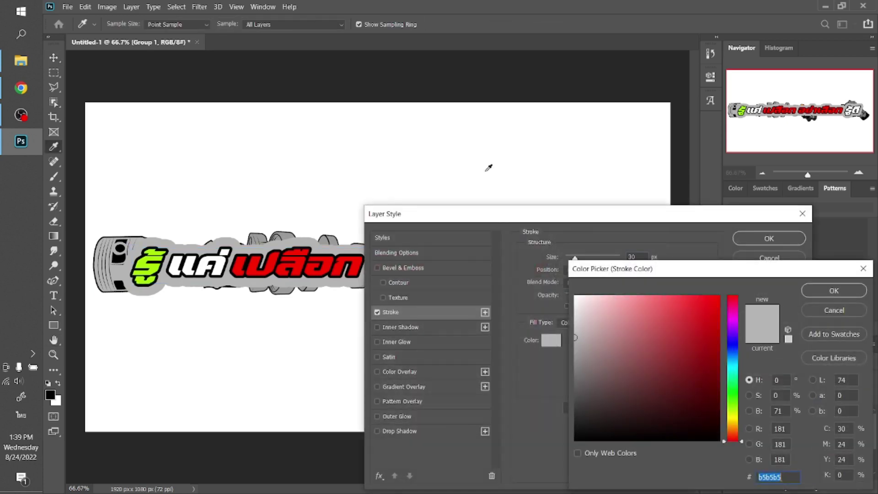
pyautogui.click(486, 166)
pyautogui.press('Return')
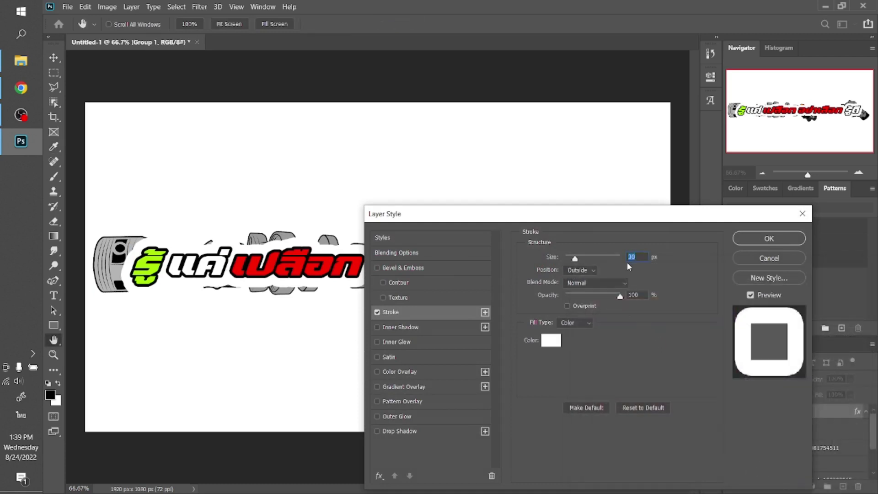
pyautogui.press('Down')
pyautogui.press('Down')
pyautogui.press('Down')
pyautogui.press('Down')
pyautogui.press('Down')
pyautogui.press('Down')
pyautogui.press('Down')
pyautogui.press('Down')
pyautogui.press('Down')
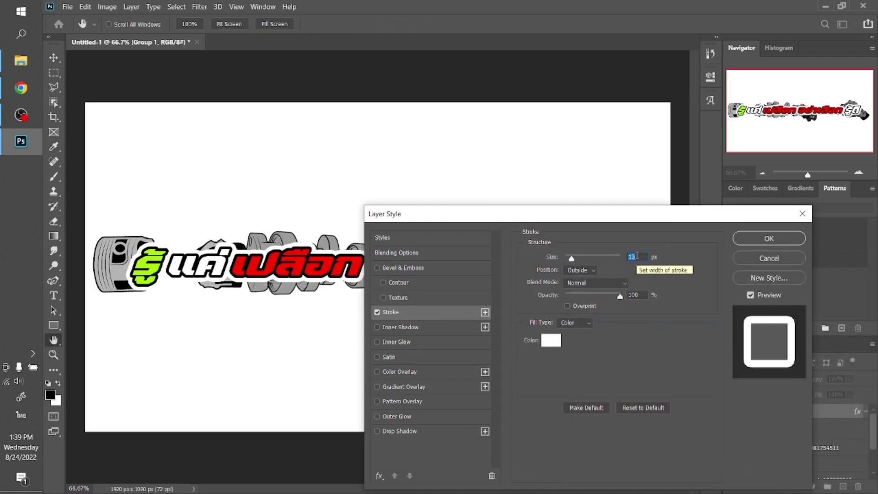
pyautogui.press('Down')
pyautogui.press('Down')
pyautogui.press('Down')
pyautogui.press('Down')
pyautogui.press('Down')
pyautogui.press('Down')
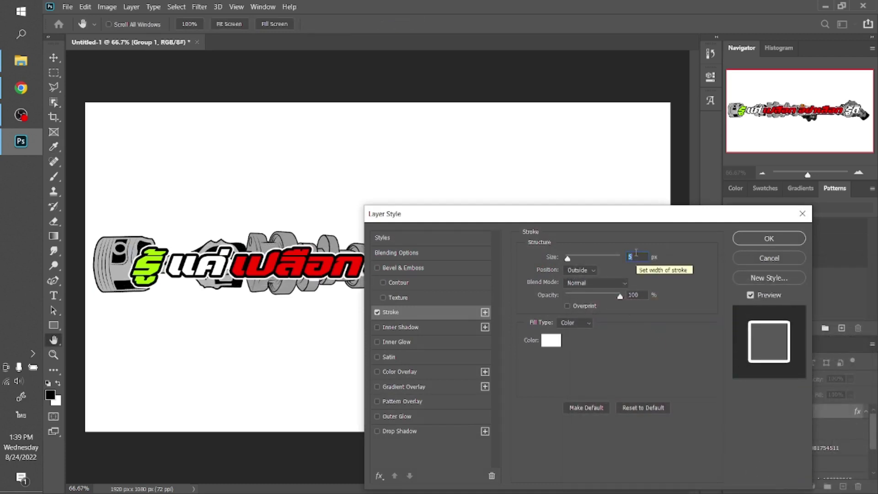
pyautogui.click(755, 238)
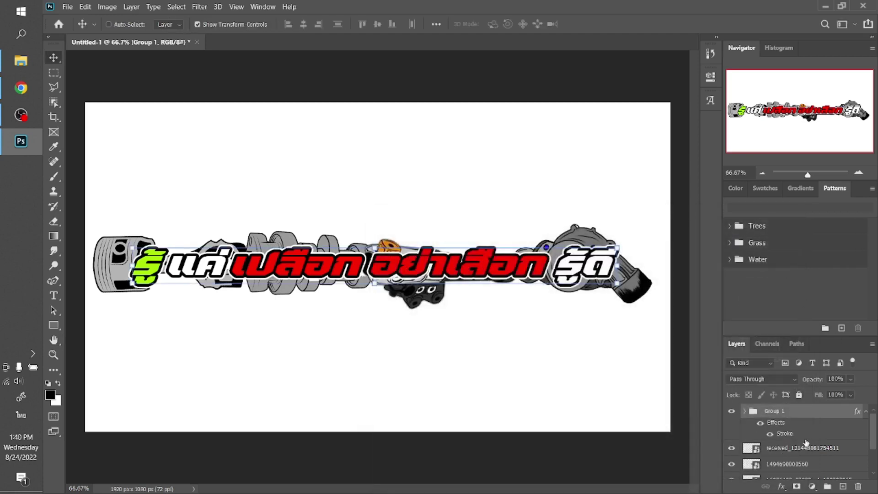
pyautogui.scroll(-3, 806, 442)
# - Group the engine-part layers as Group 2 and add a 16 px stroke in grey b5b5b5 sampled from the piston
pyautogui.keyDown('shift'); pyautogui.click(796, 454); pyautogui.keyUp('shift')
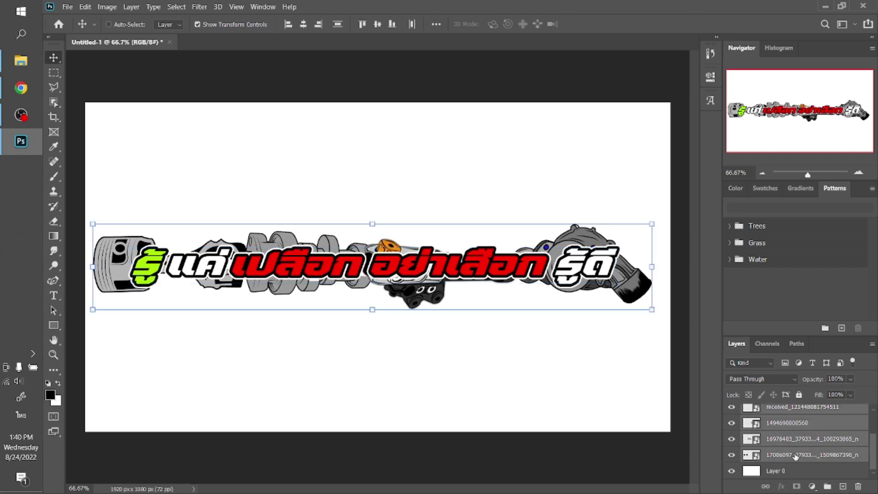
pyautogui.click(827, 486)
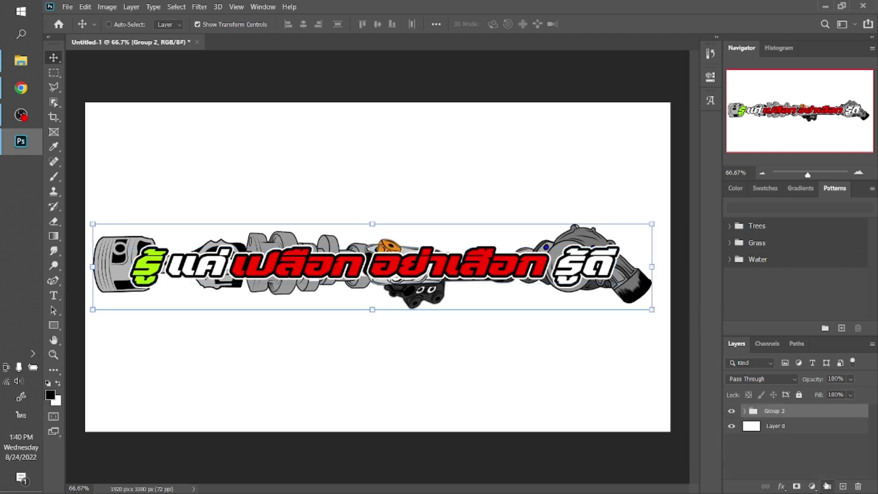
pyautogui.click(781, 486)
pyautogui.click(796, 399)
pyautogui.click(550, 345)
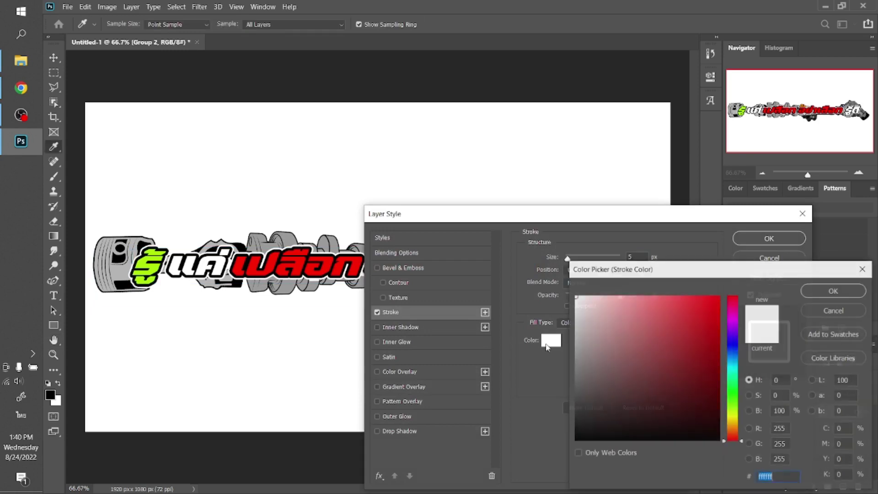
pyautogui.click(124, 263)
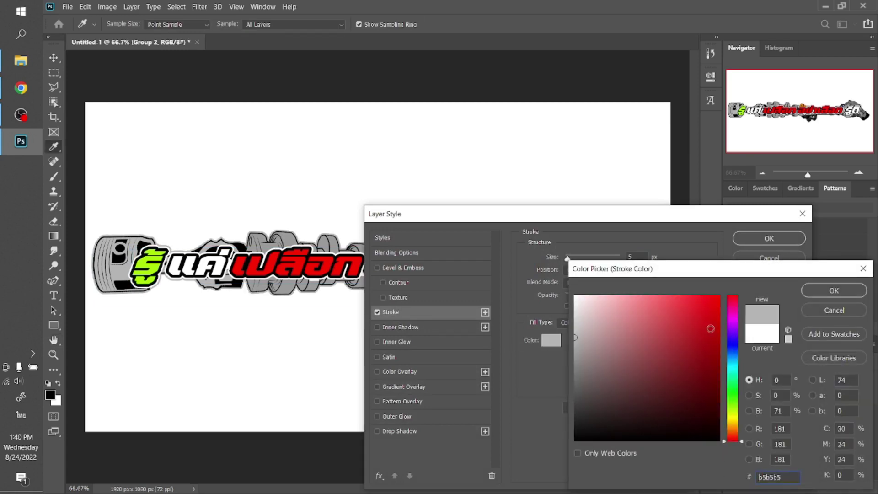
pyautogui.click(833, 291)
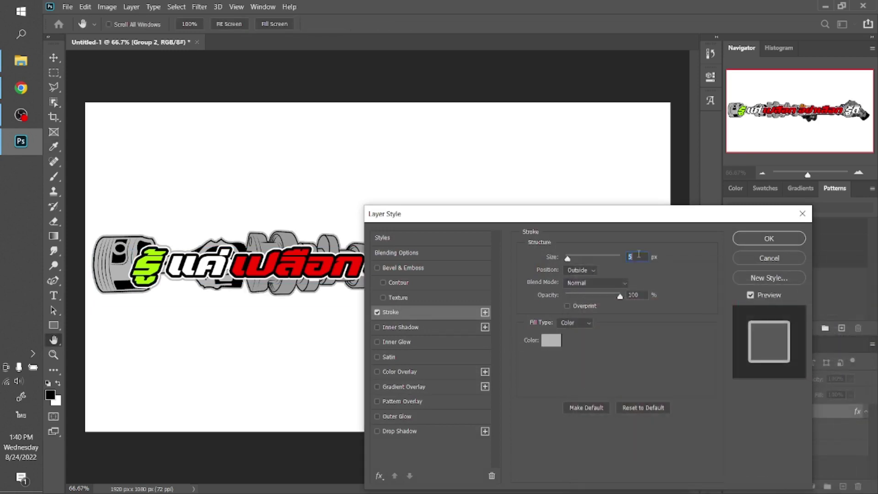
pyautogui.scroll(7, 636, 257)
pyautogui.scroll(4, 639, 254)
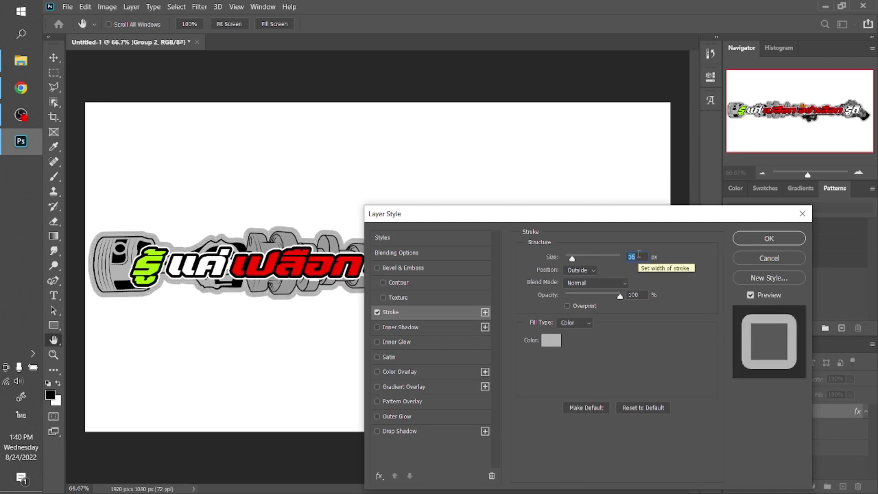
pyautogui.click(768, 238)
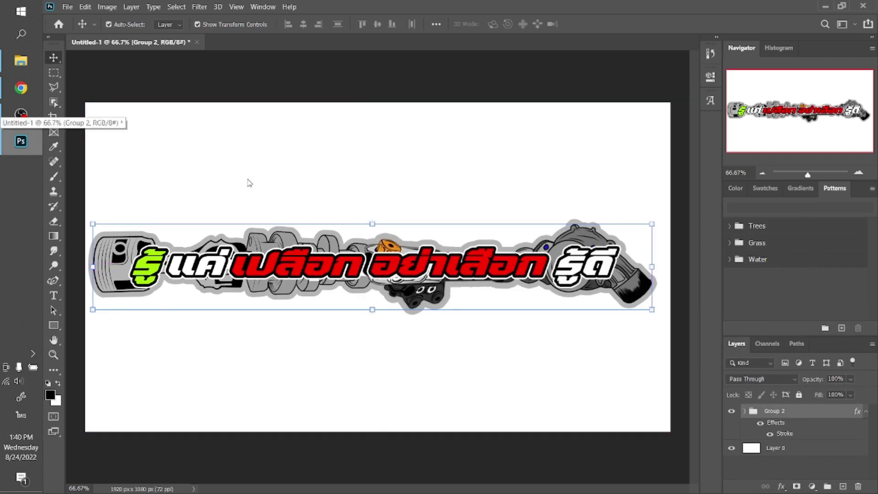
# - Save the logo to the Desktop as a JPEG with a Thai file name
pyautogui.hotkey('ctrl', 's')
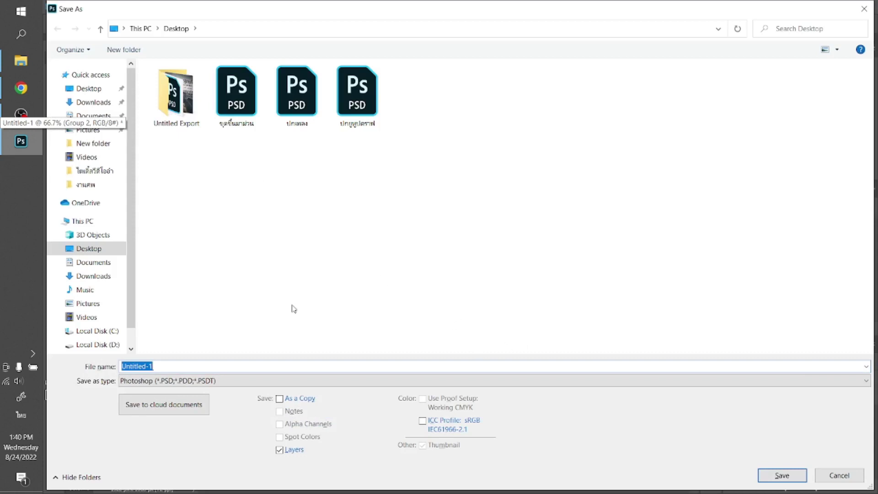
pyautogui.click(256, 380)
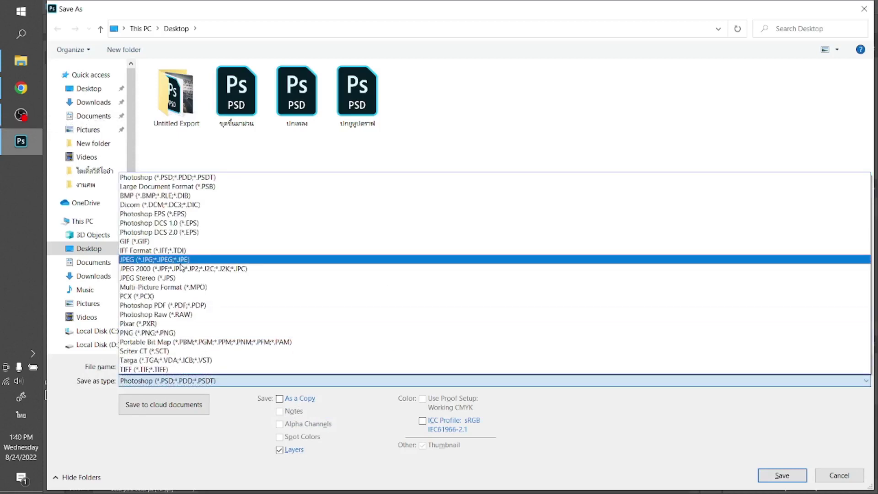
pyautogui.click(181, 268)
pyautogui.click(191, 382)
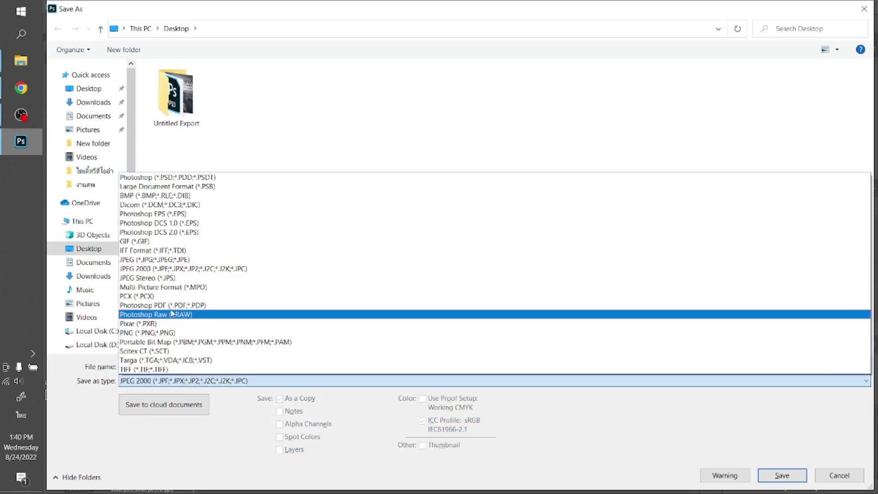
pyautogui.click(173, 259)
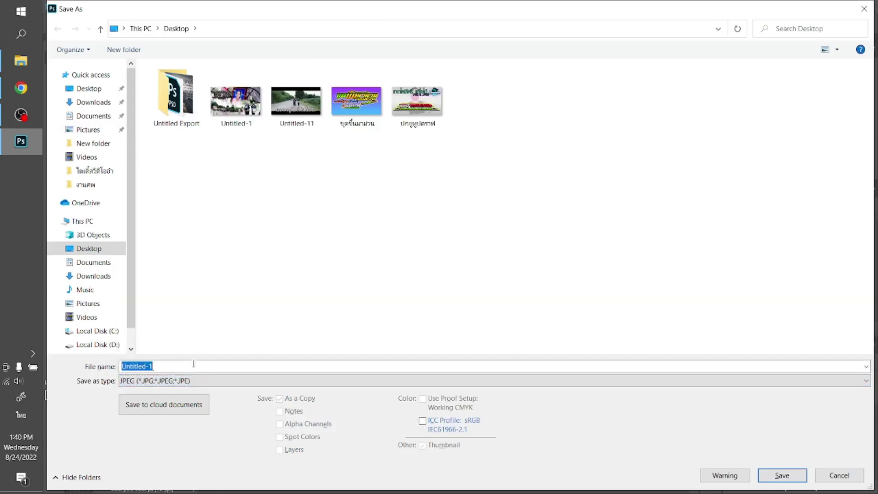
pyautogui.write('รู้แค่เปลือกอย่าเสือกรู้ดี')
pyautogui.press('Return')
pyautogui.press('Return')
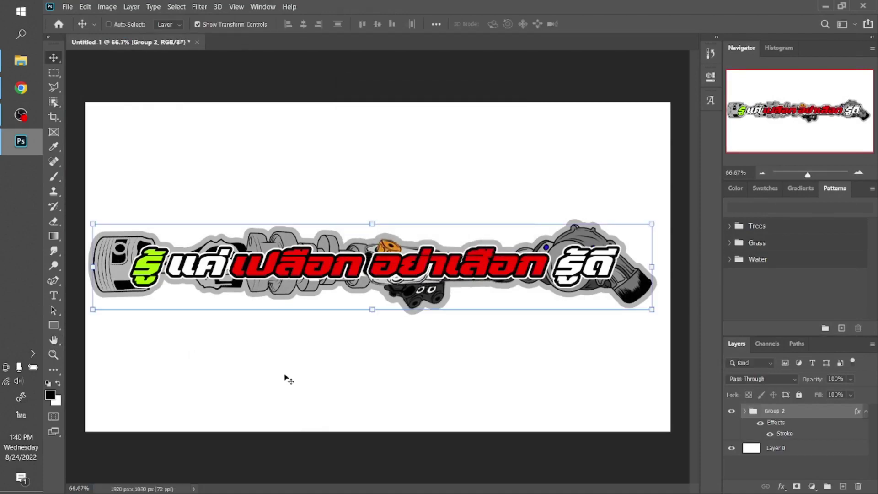
# - Minimize Photoshop and Explorer, then open the saved JPEG logo from the desktop in Photos
pyautogui.click(821, 7)
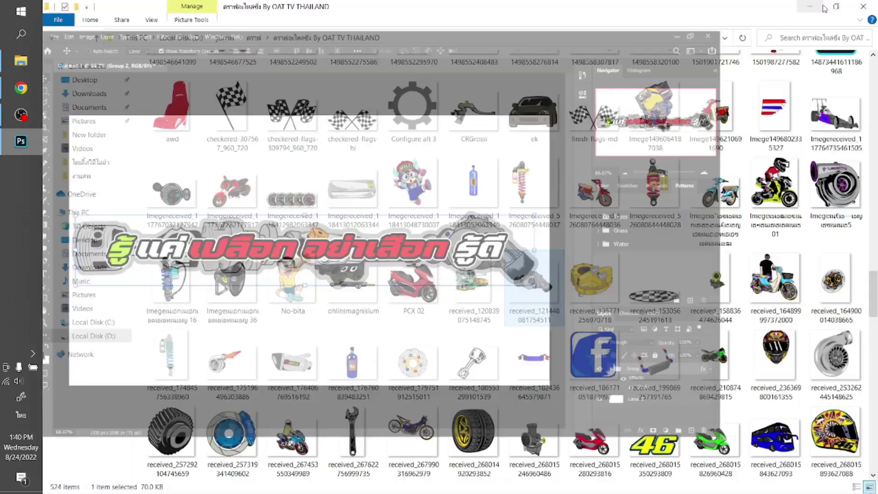
pyautogui.click(821, 8)
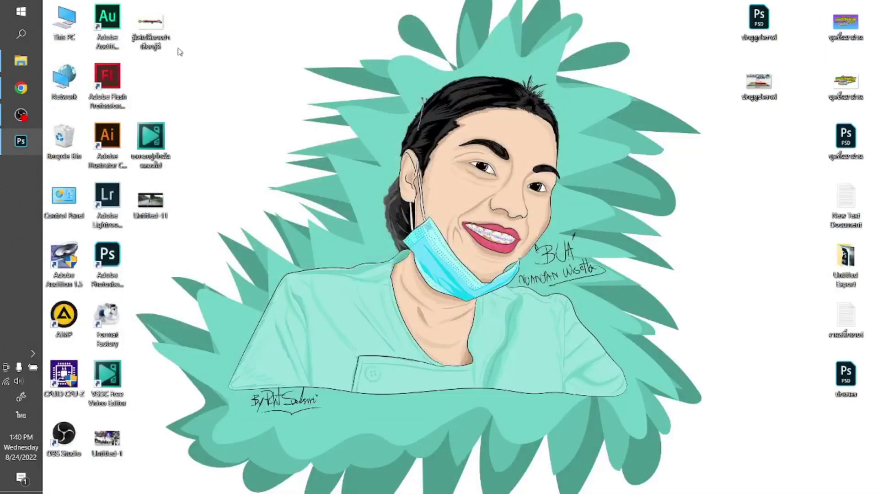
pyautogui.click(150, 25)
pyautogui.doubleClick(152, 24)
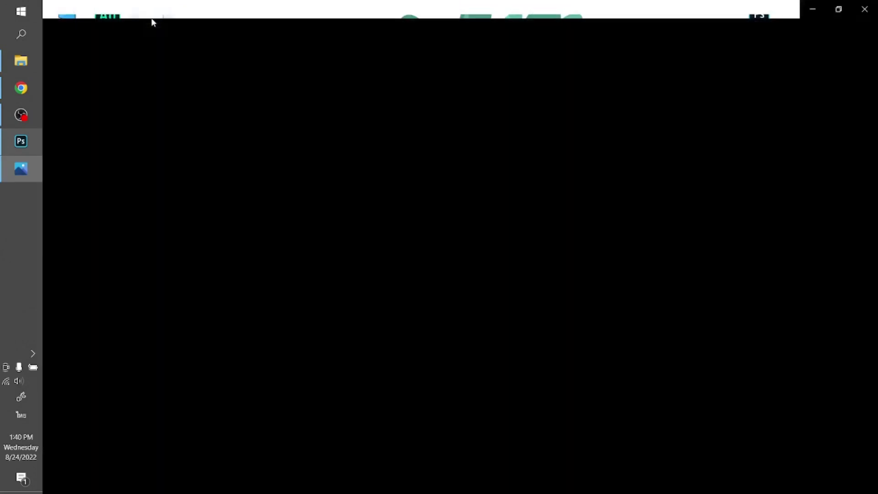